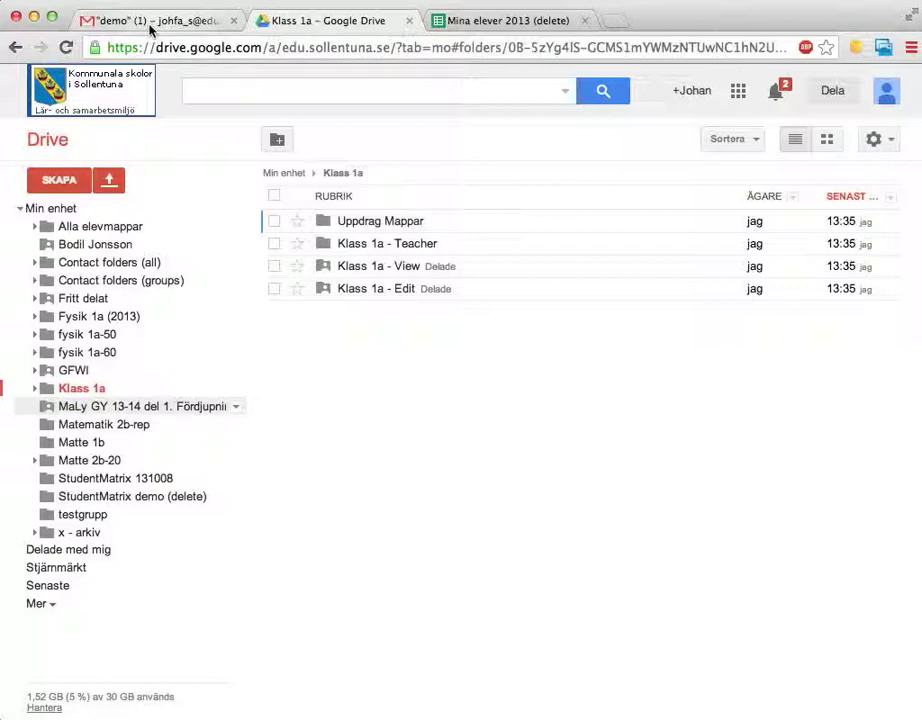
- In the Klass 1a Drive folder, view the SKAPA create options, then close the menu without creating anything
left_click(55, 180)
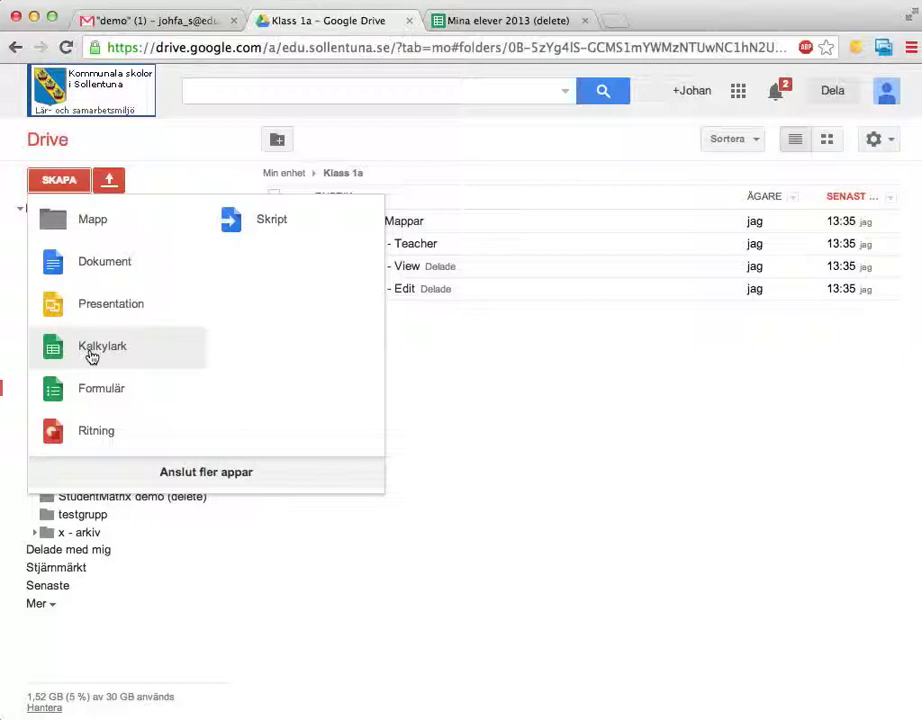
left_click(549, 407)
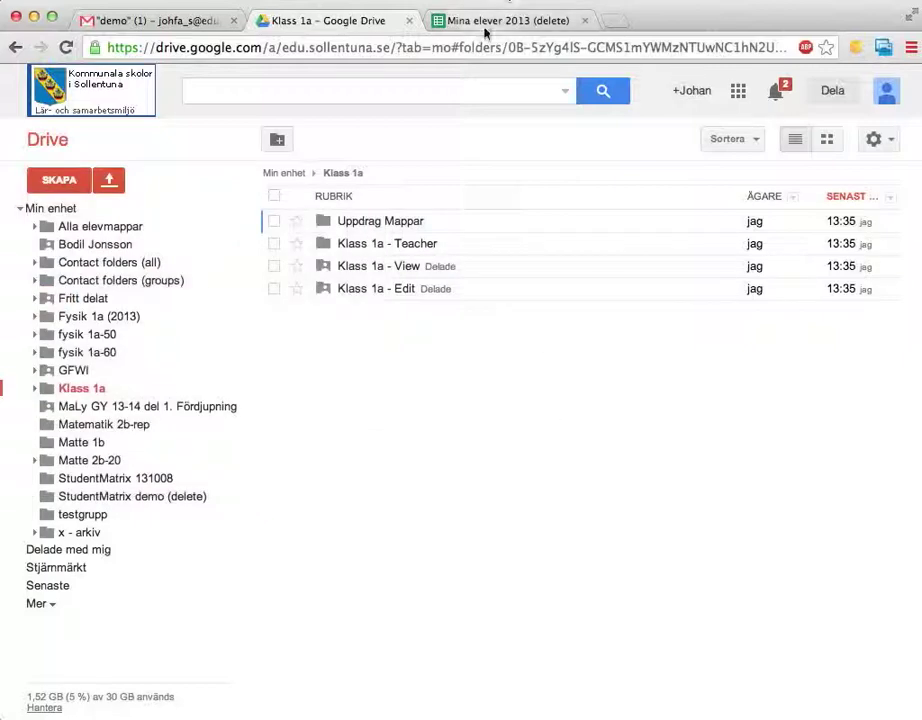
- In the Mina elever 2013 (delete) spreadsheet, open the Skriptgalleri via Infoga > Skript...
left_click(485, 30)
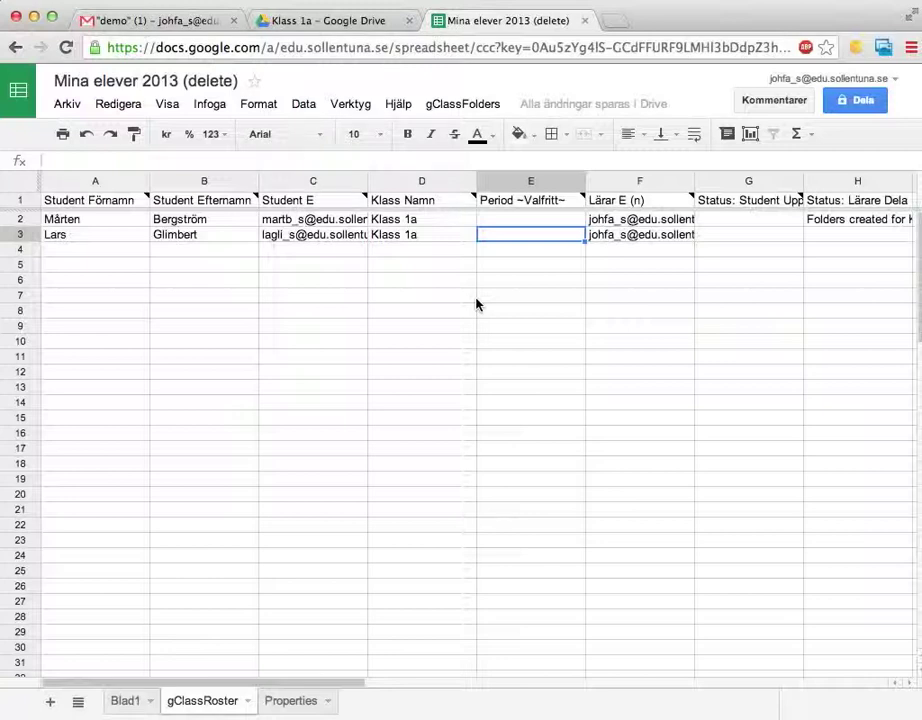
left_click(211, 108)
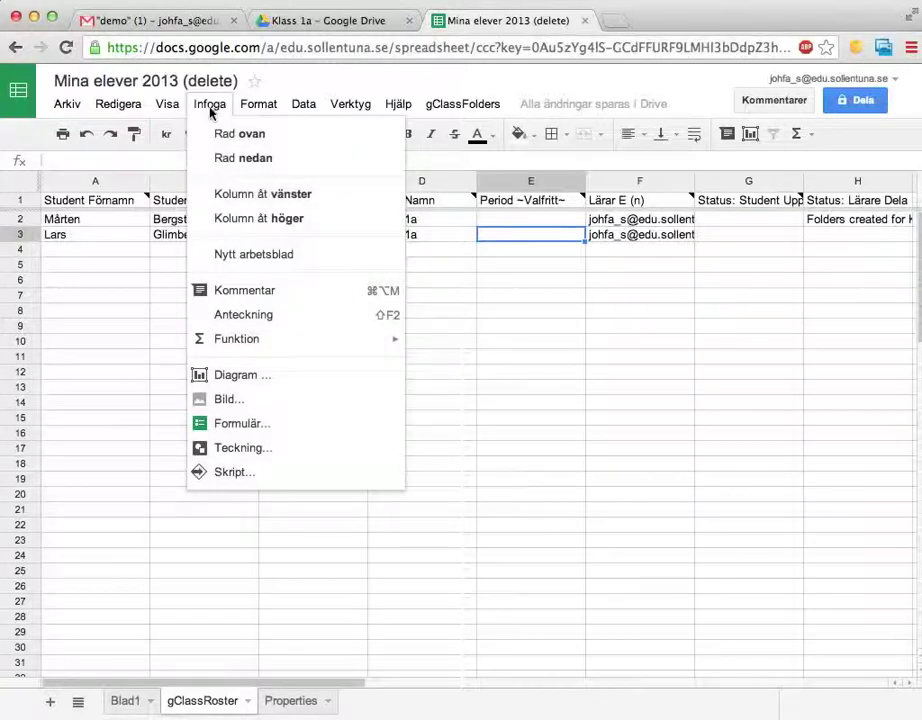
left_click(238, 473)
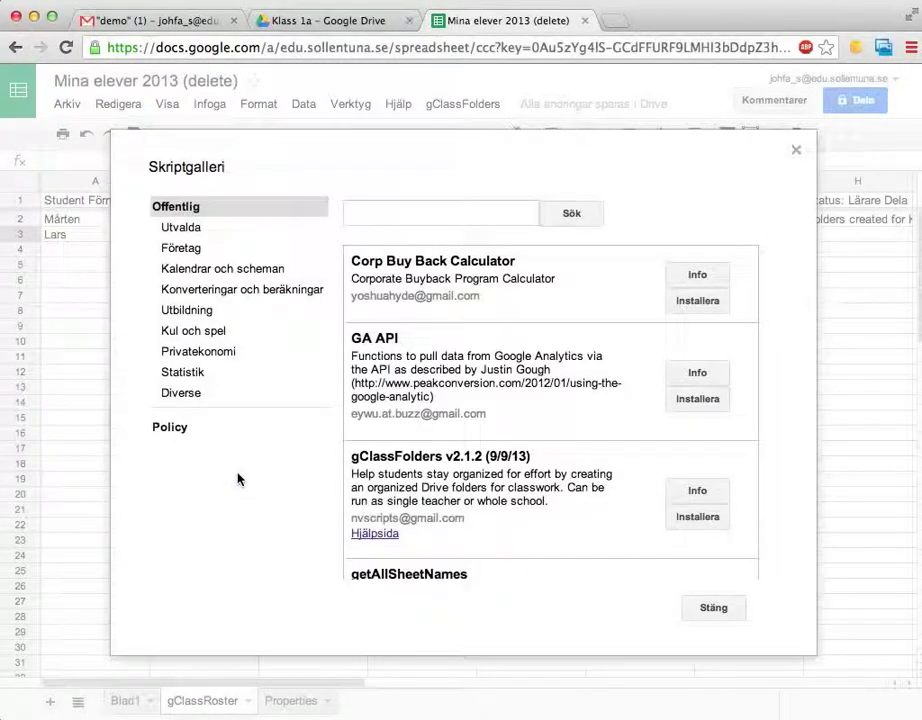
- Search the script gallery for 'doctopus' and install Doctopus V4.3.1
left_click(399, 212)
type("doctopus")
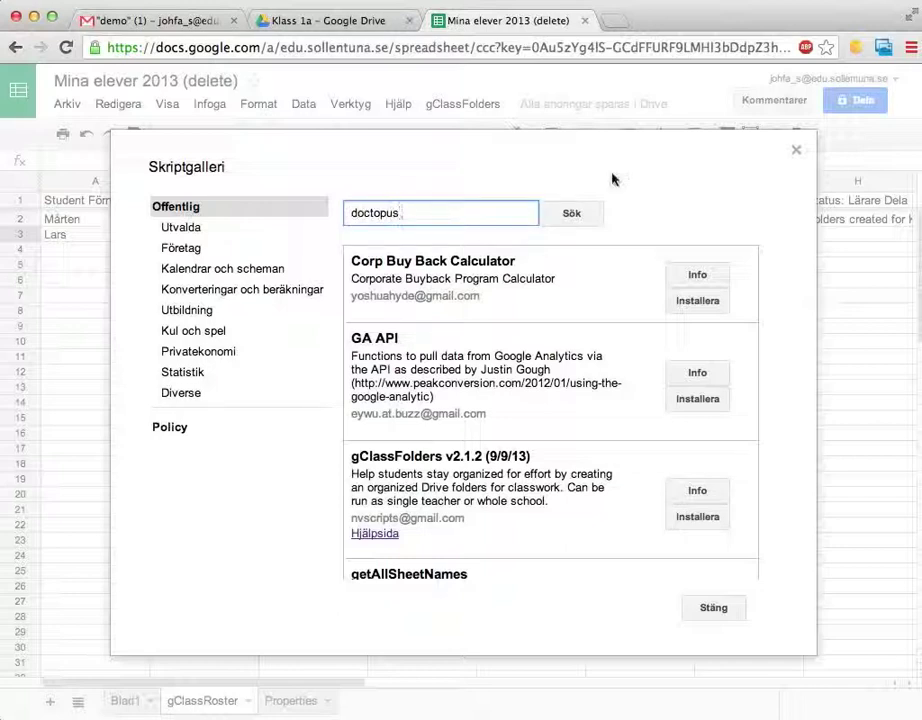
left_click(570, 213)
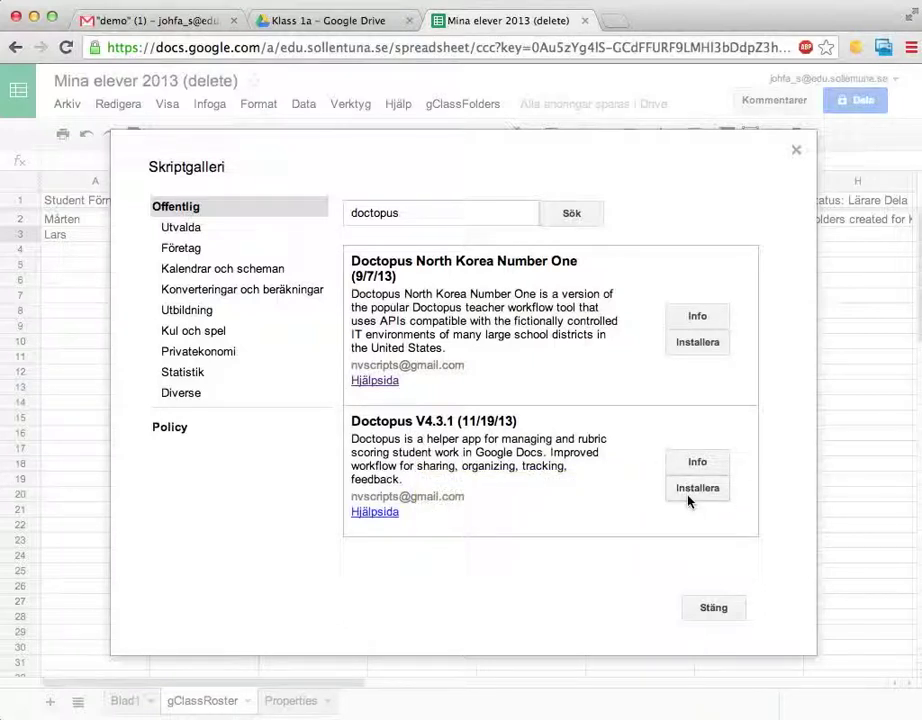
left_click(687, 496)
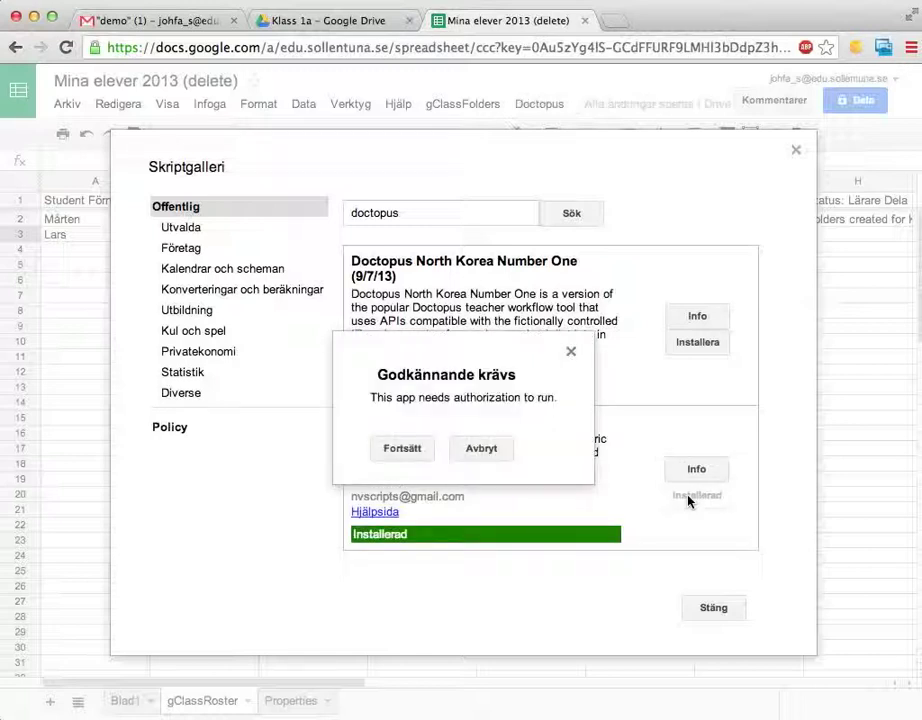
- Continue to the permission request, review it, and approve Doctopus's access with Godkänn
left_click(401, 449)
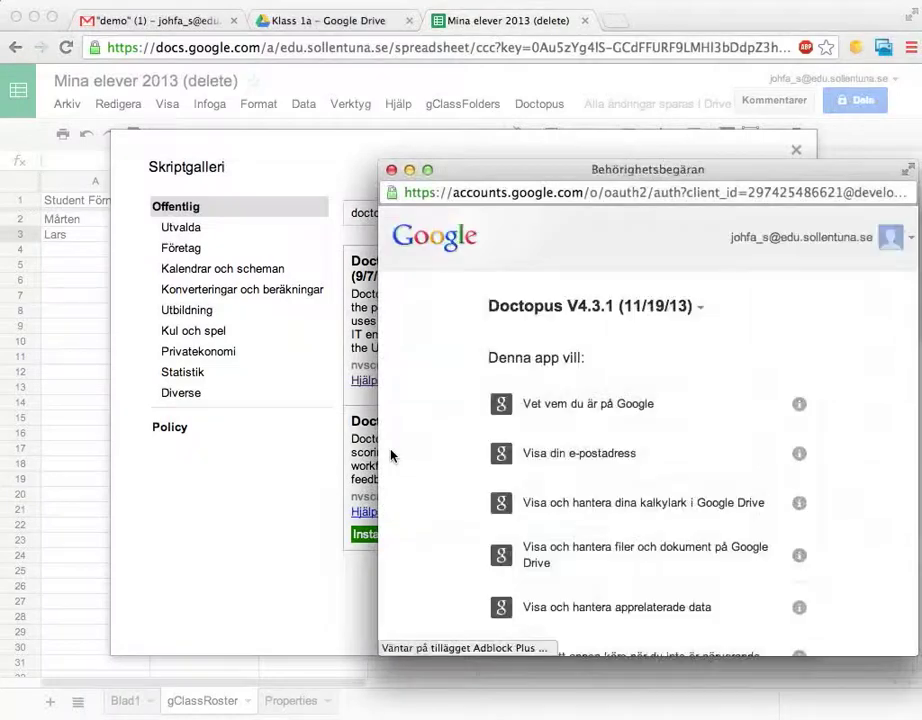
scroll(556, 420, "down", 5)
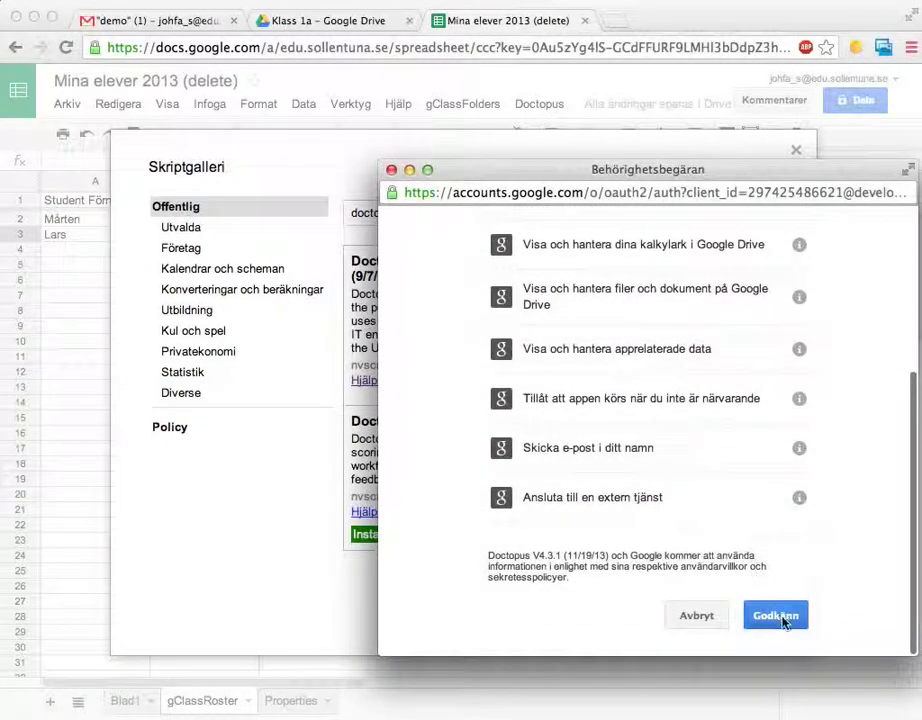
scroll(780, 618, "down", 1)
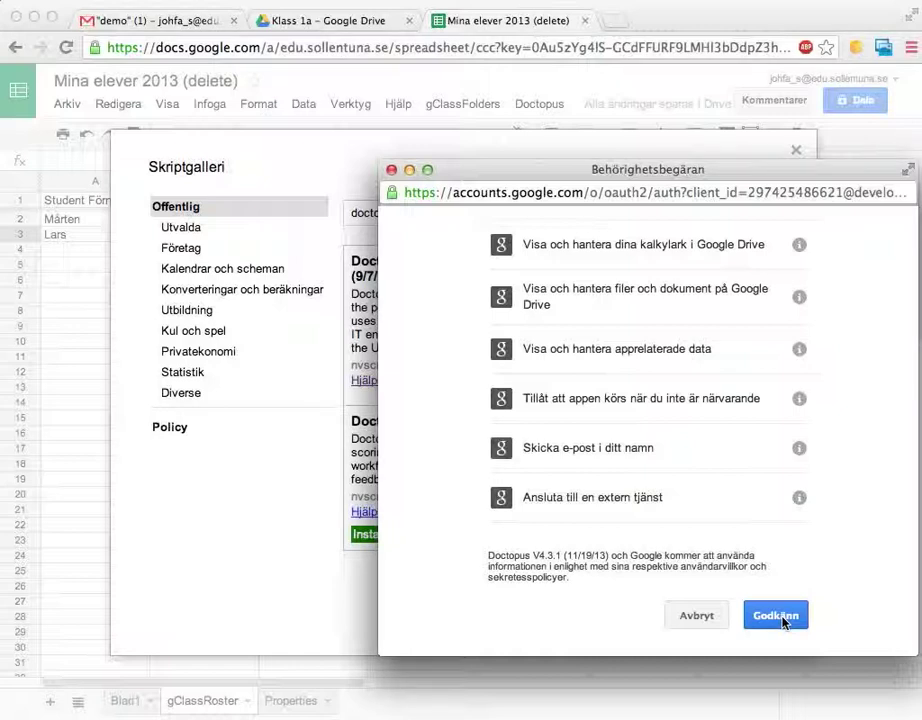
left_click(782, 618)
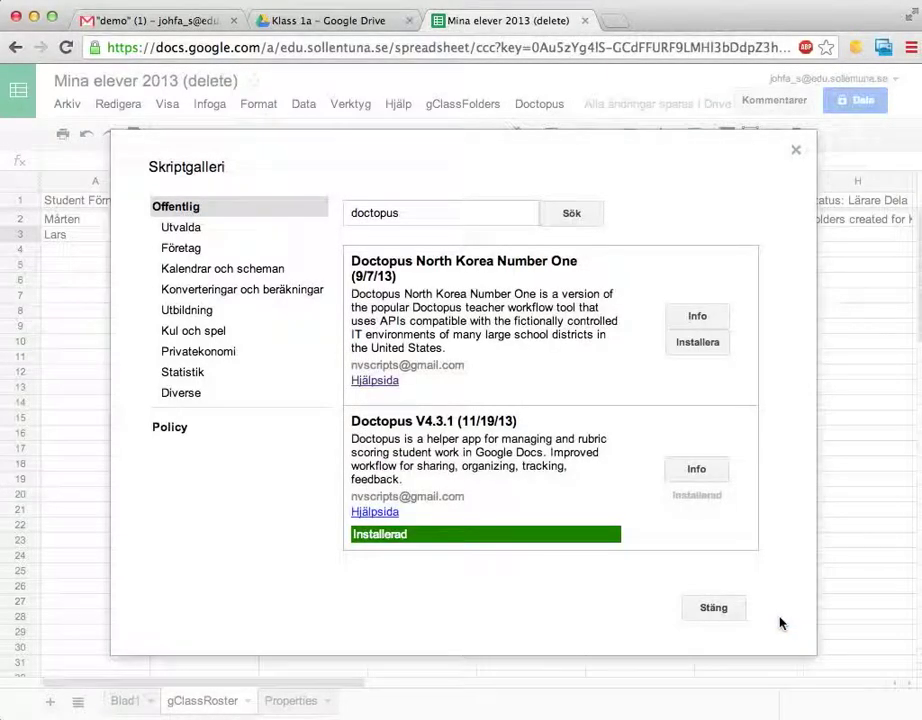
- Close the script gallery and start Doctopus > Launch installation
left_click(713, 608)
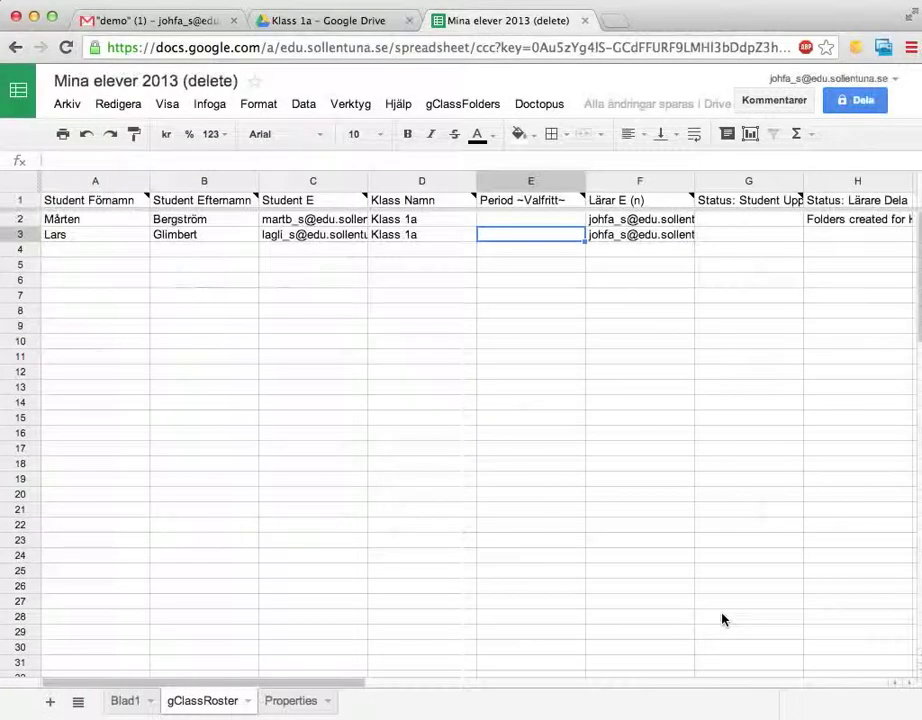
left_click(539, 107)
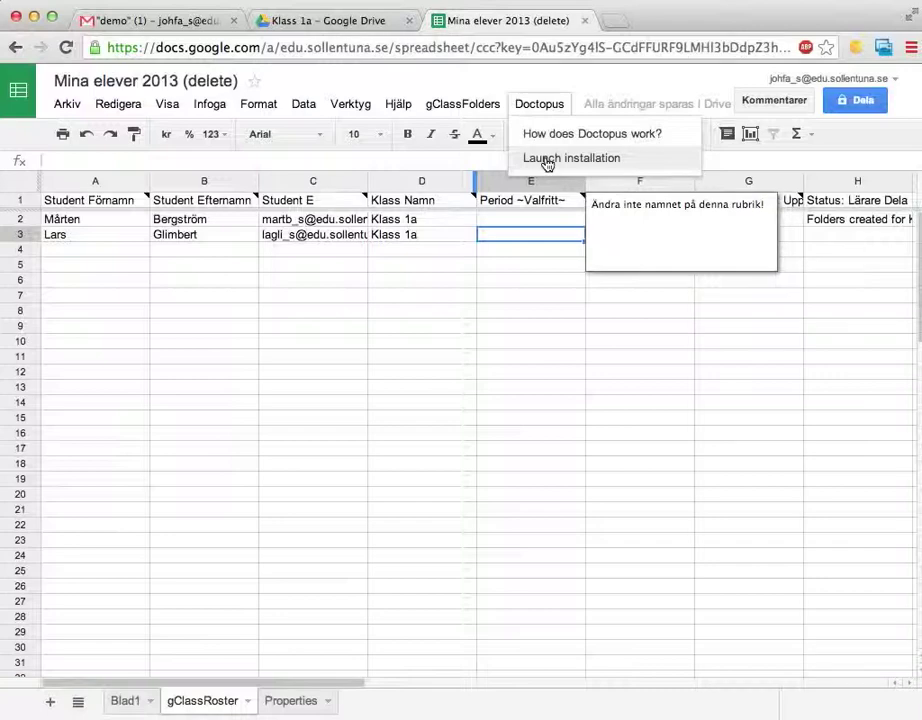
left_click(547, 160)
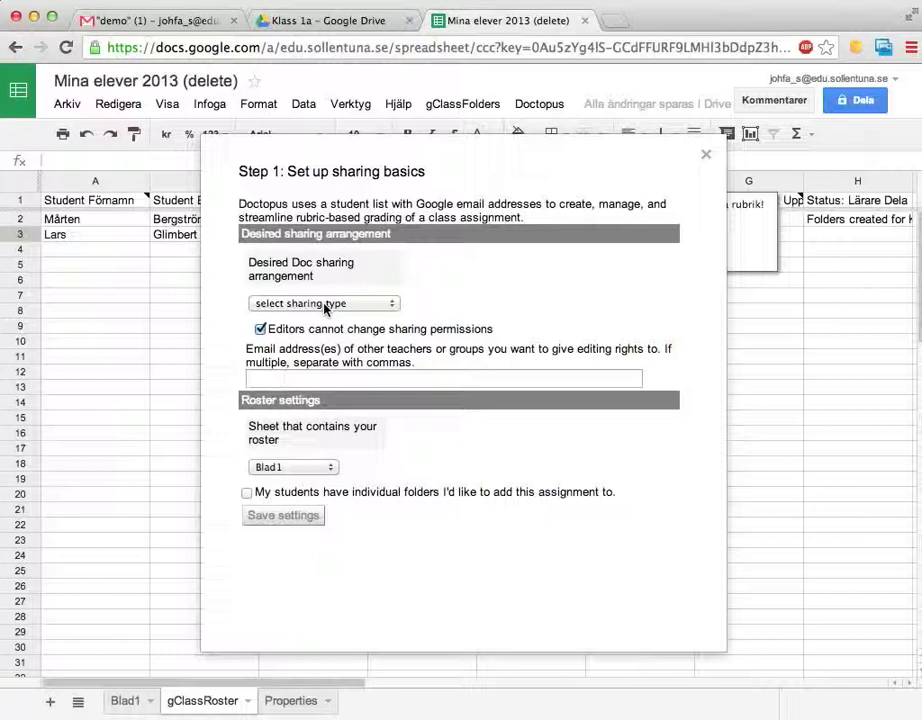
- Set Doctopus sharing to 'individual – all the same' with student access kept at allow edit
left_click(325, 305)
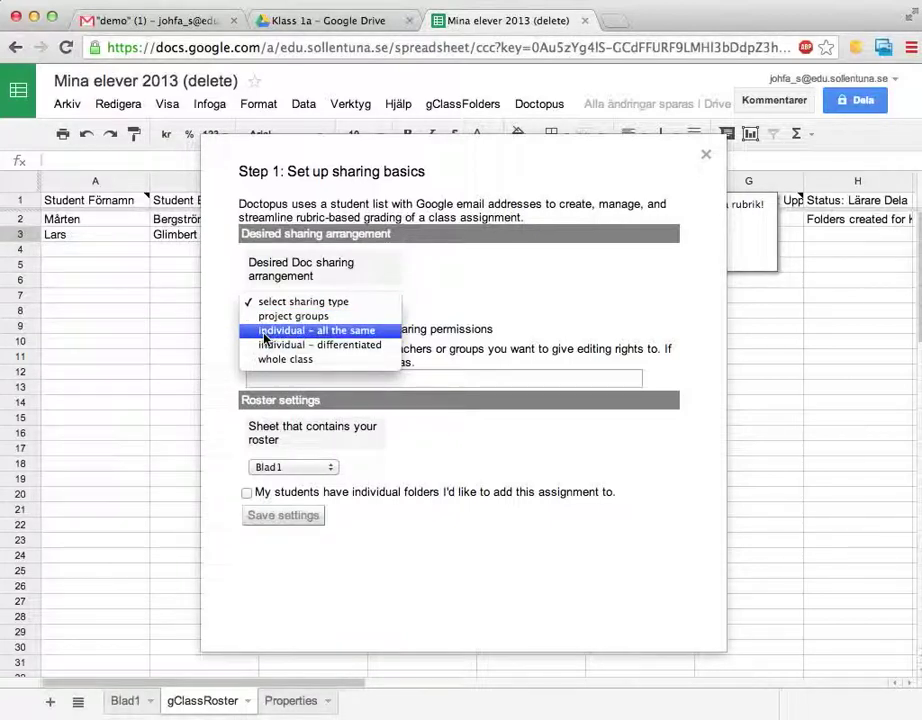
left_click(321, 334)
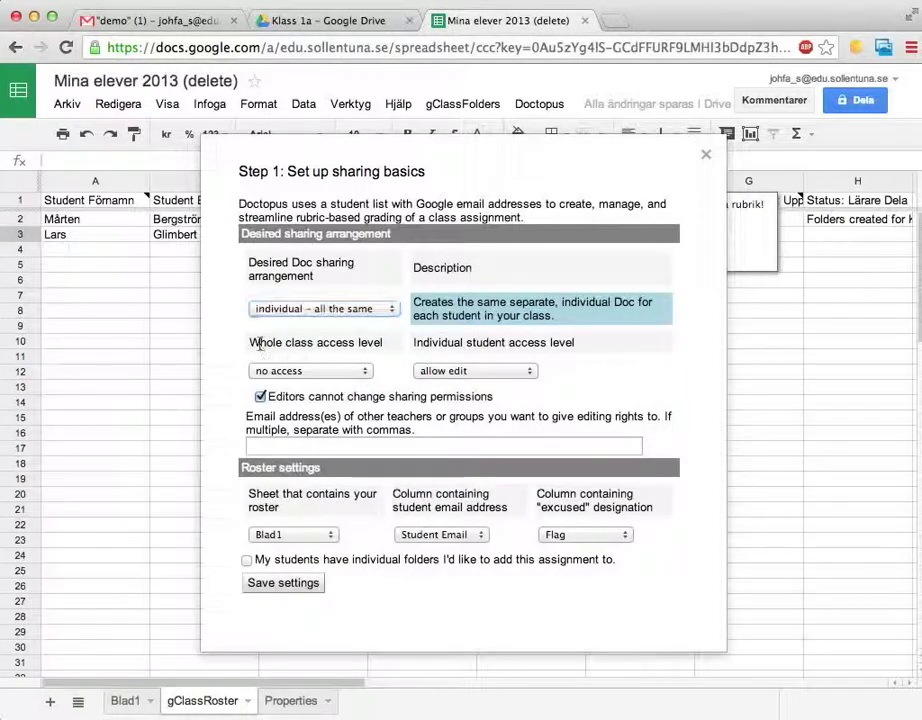
left_click_drag(258, 343, 375, 345)
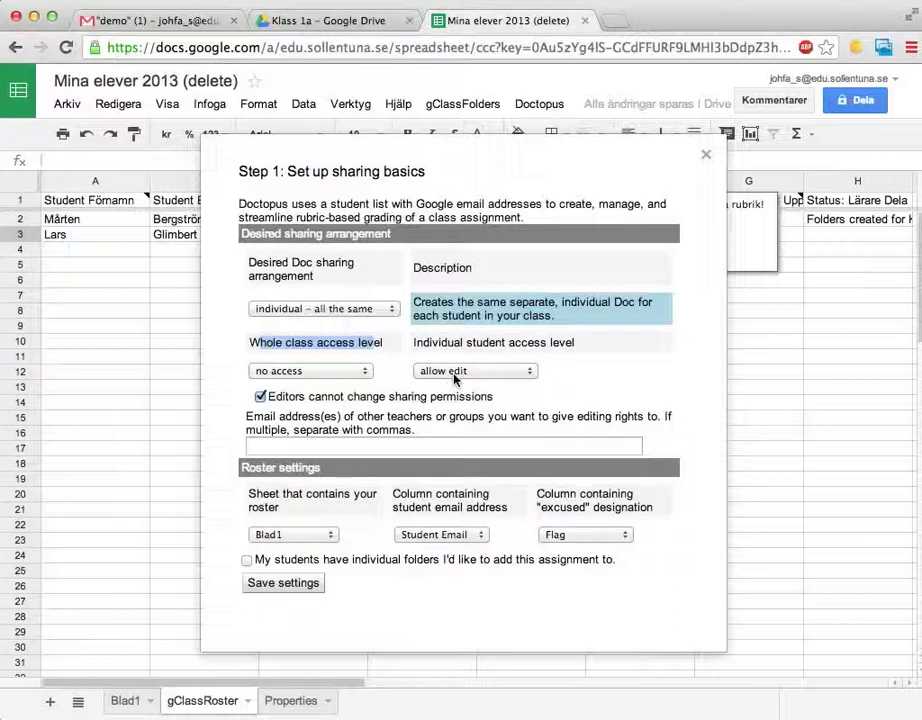
left_click(435, 372)
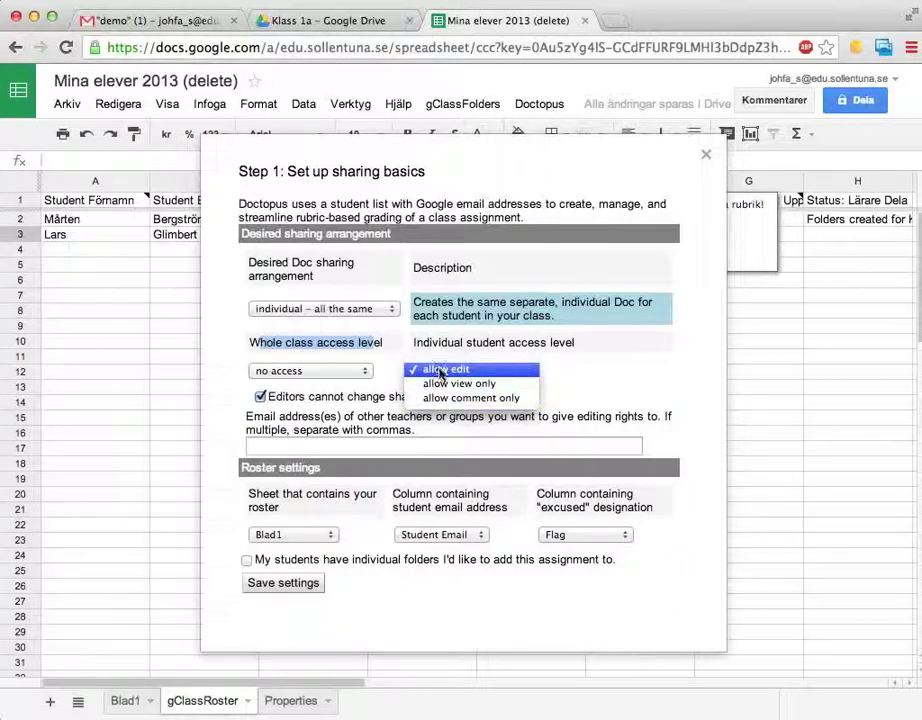
left_click(441, 372)
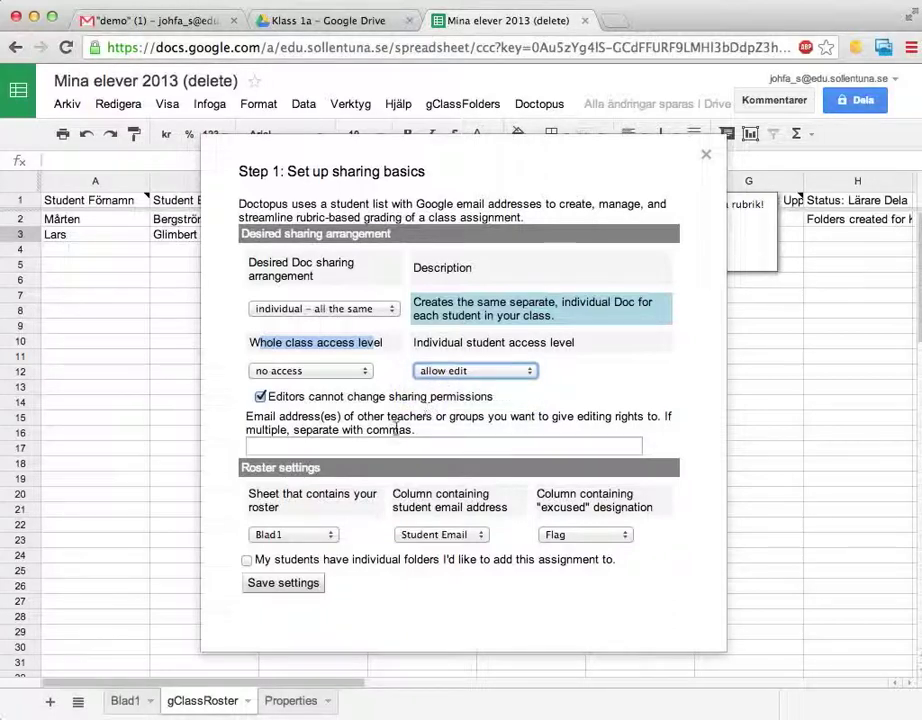
- Keep Blad1 as the roster sheet, enable individual student folders, and save the settings
left_click(335, 445)
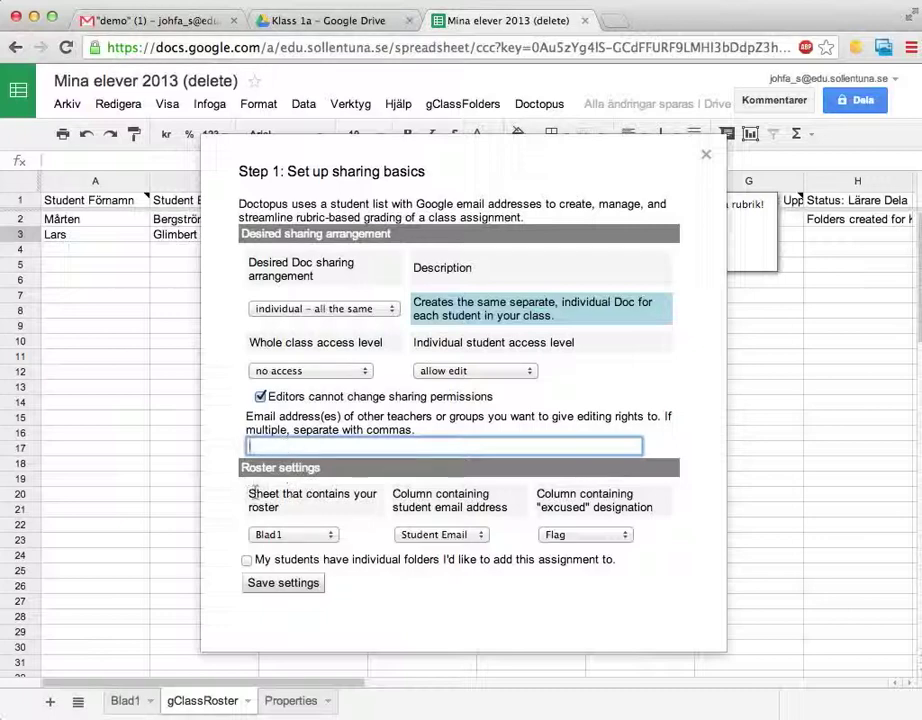
left_click_drag(248, 493, 298, 511)
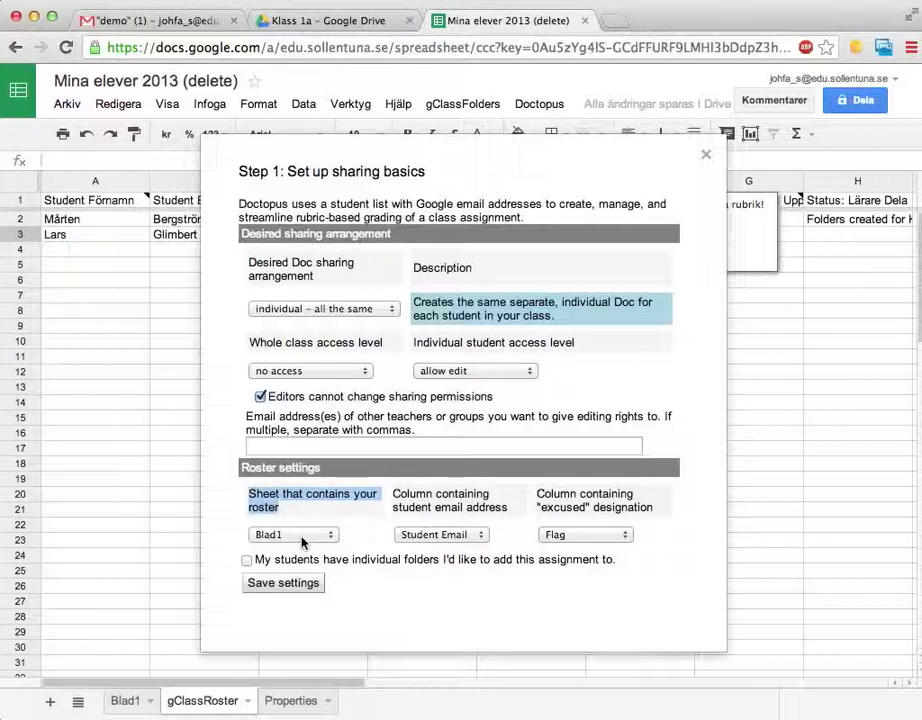
left_click(302, 536)
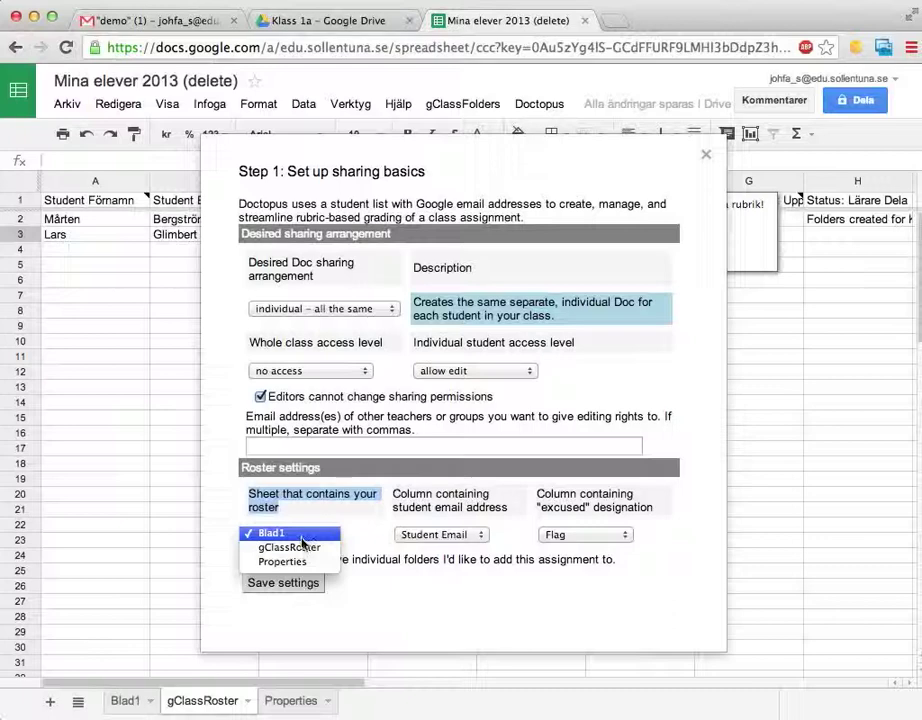
left_click(300, 532)
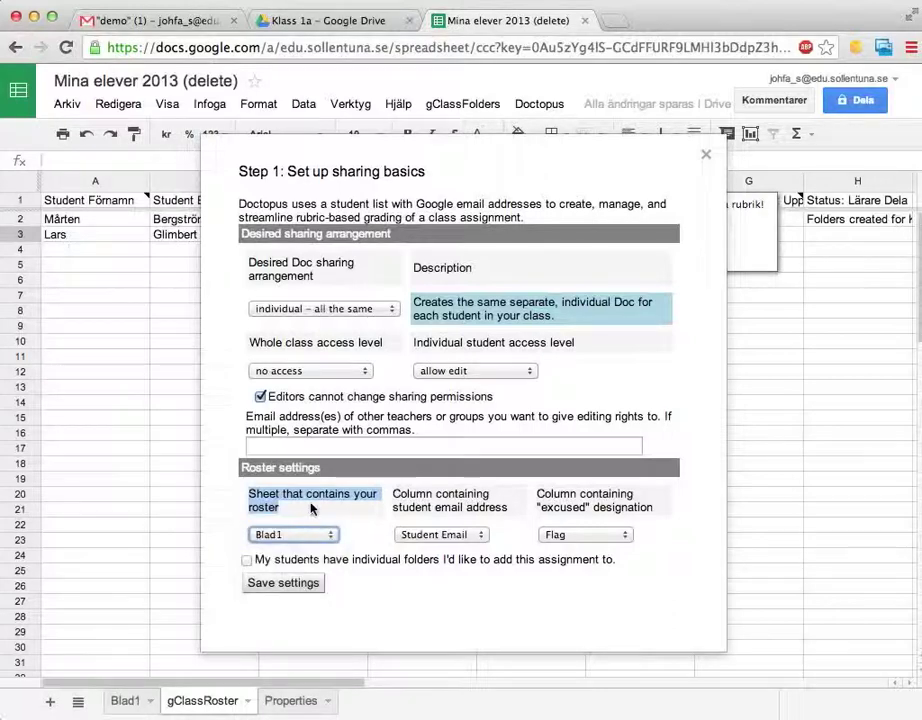
left_click(248, 563)
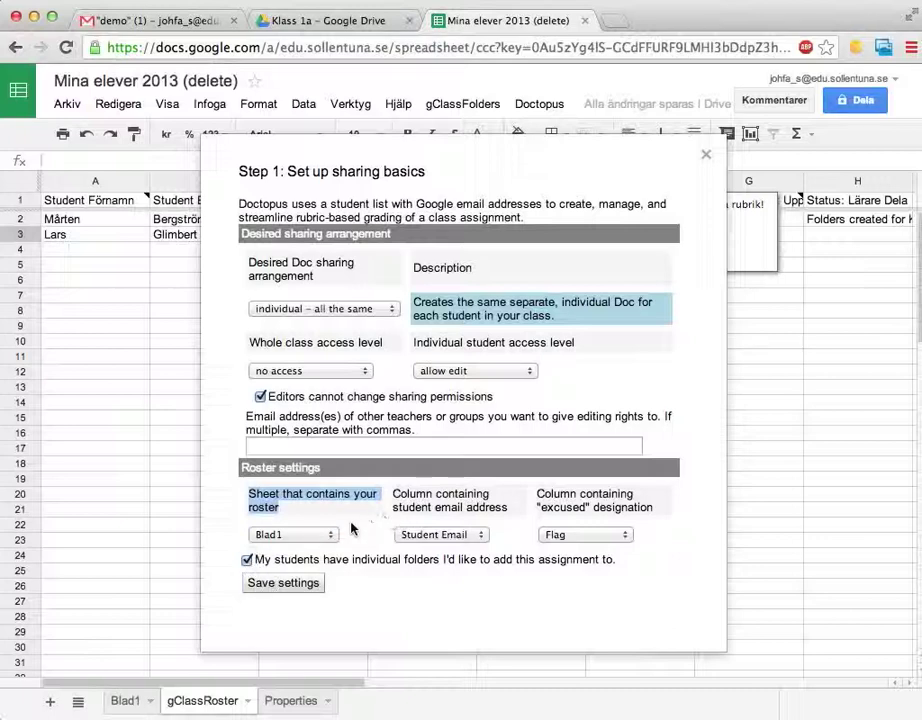
left_click(290, 584)
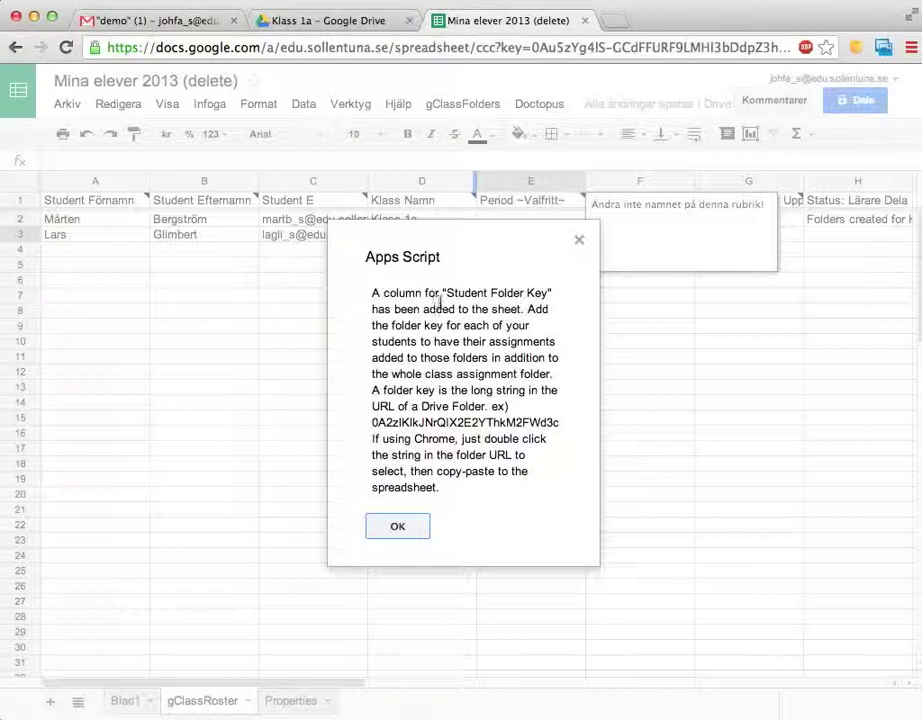
- Dismiss the Student Folder Key notice and switch to the Blad1 sheet
left_click_drag(447, 292, 547, 293)
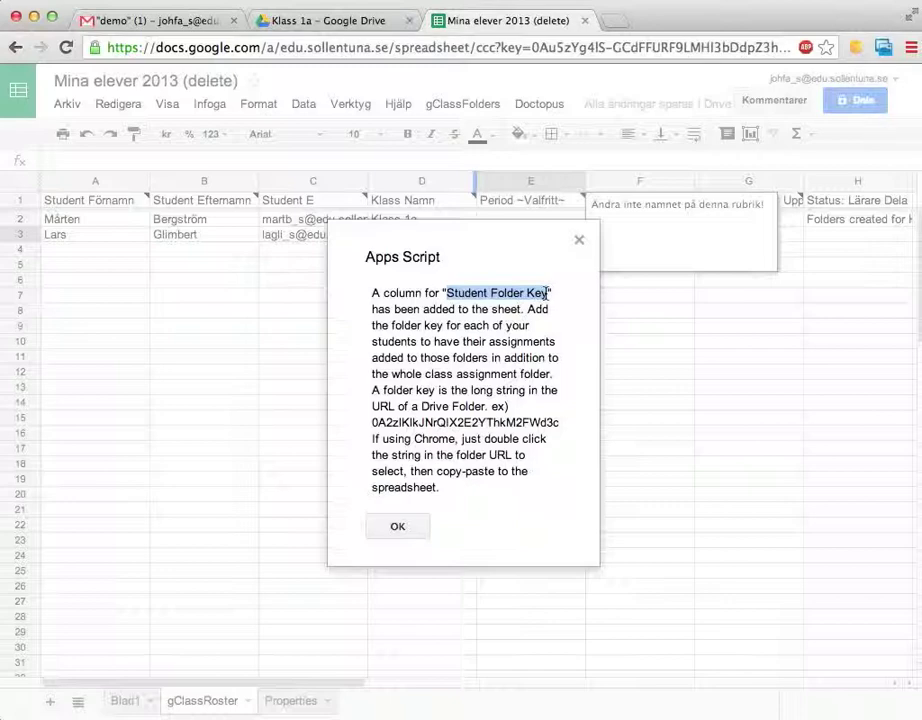
left_click(396, 529)
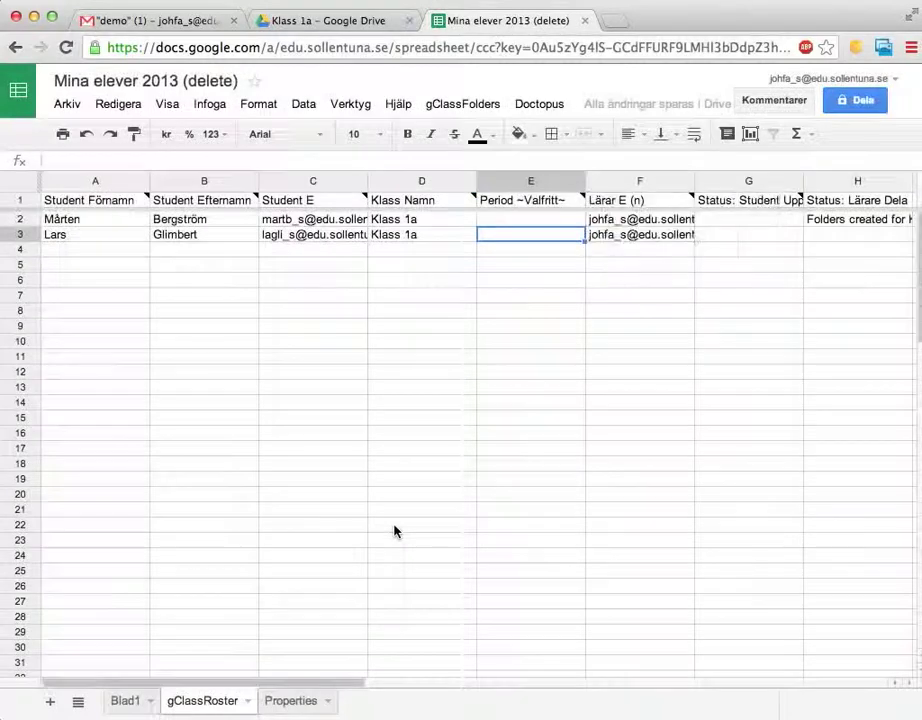
left_click(127, 701)
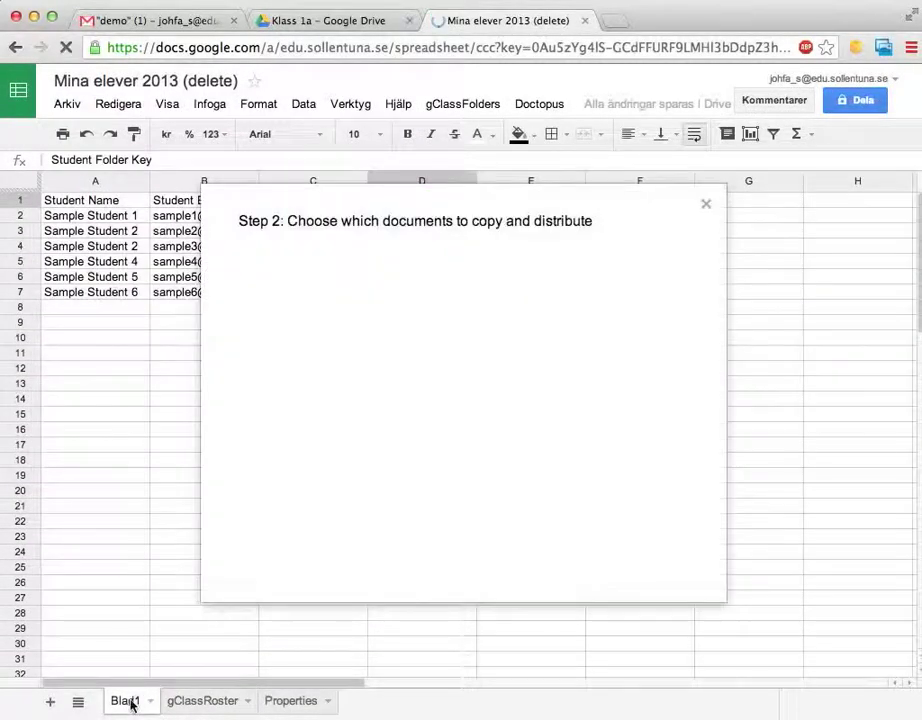
- Close the Step 2 dialog and read the notes on Blad1's Student Name, Email, Flag and Folder Key headers
left_click(707, 205)
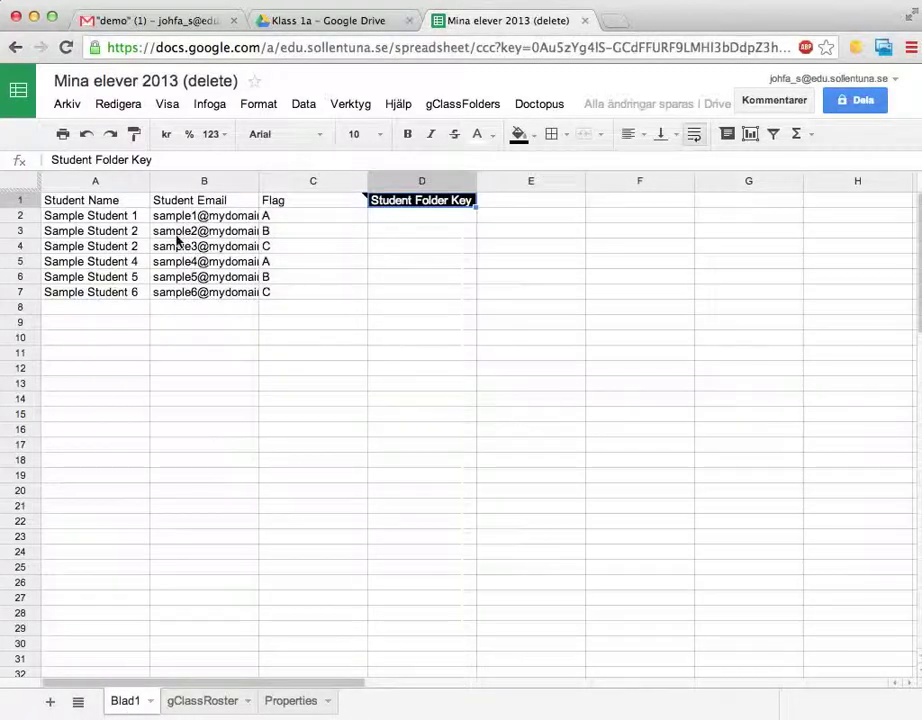
left_click(104, 205)
left_click(185, 200)
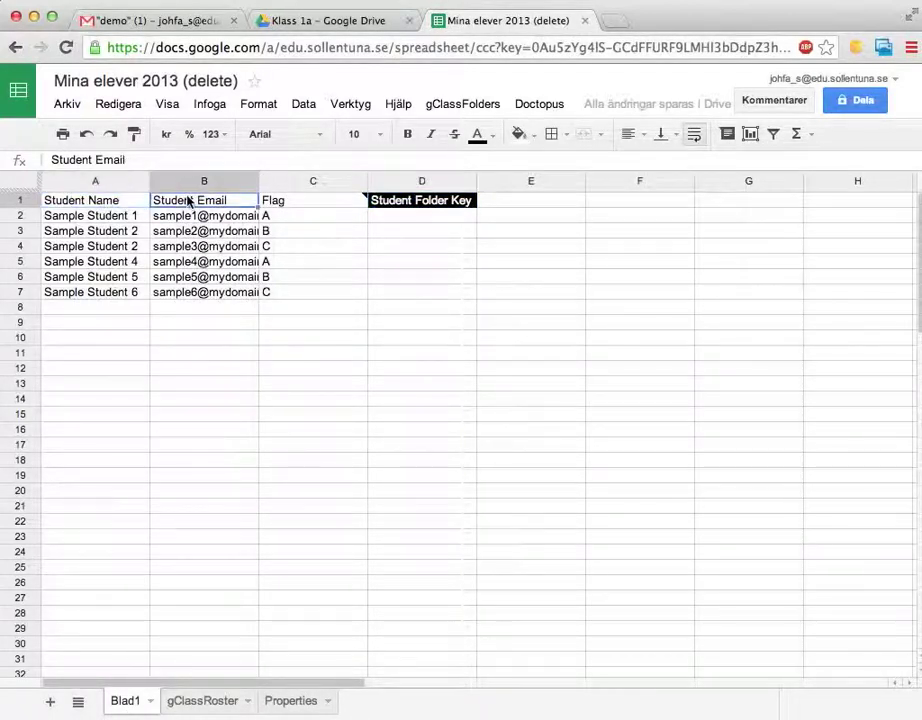
left_click(284, 203)
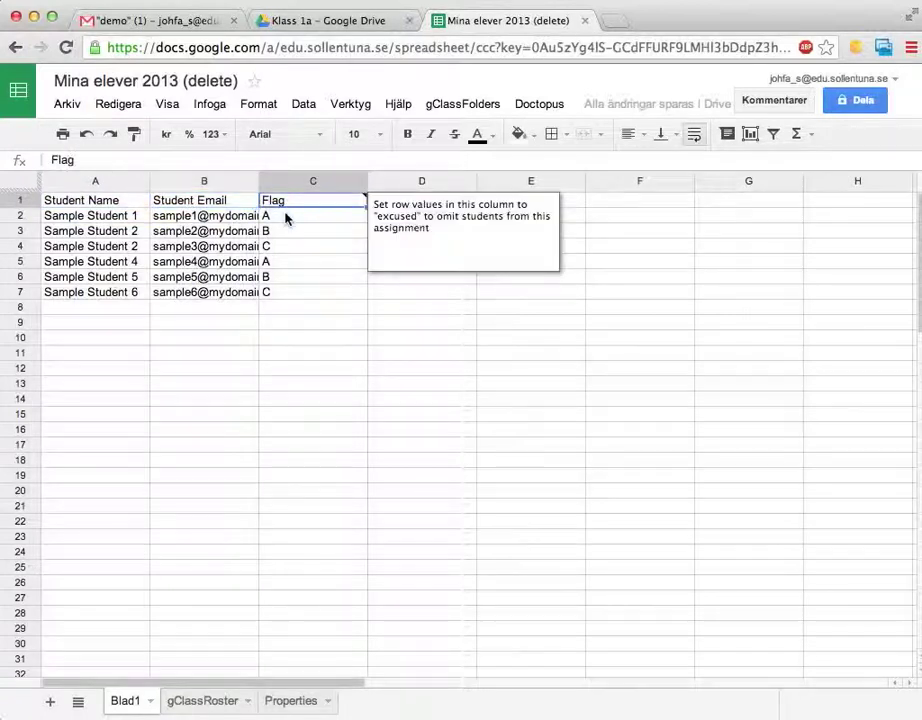
left_click(436, 210)
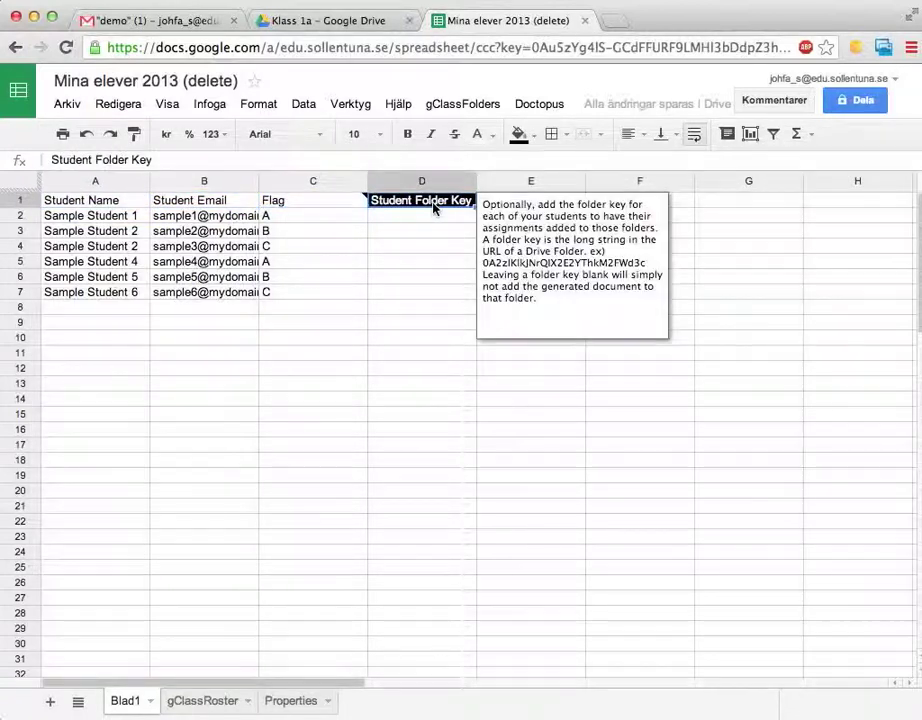
- Check gClassRoster's Root Student Folder Id column, then return to Blad1 and select D2:D7
left_click(200, 703)
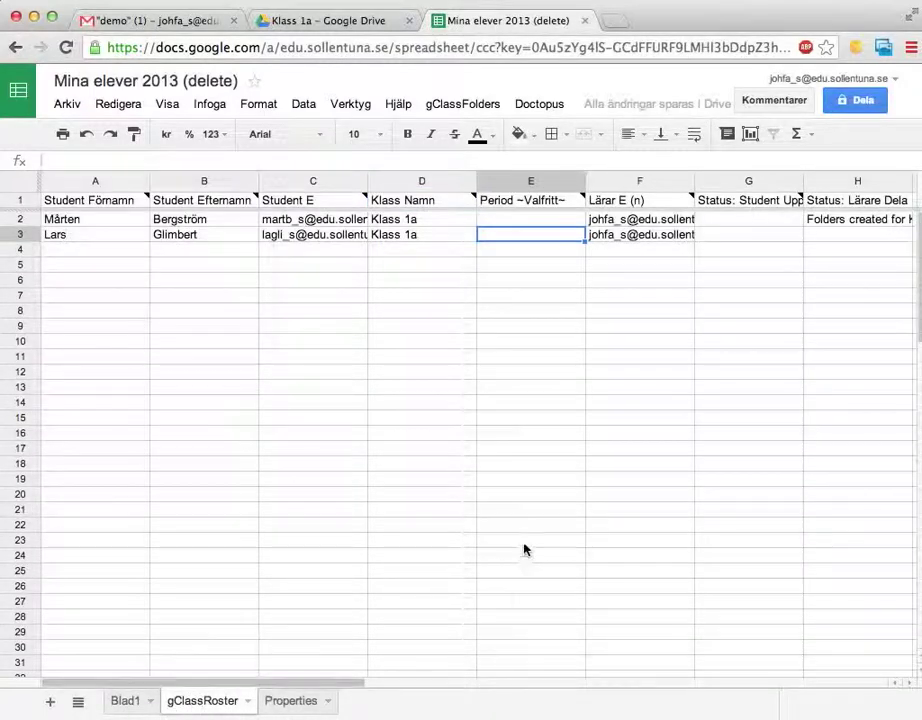
scroll(524, 548, "right", 5)
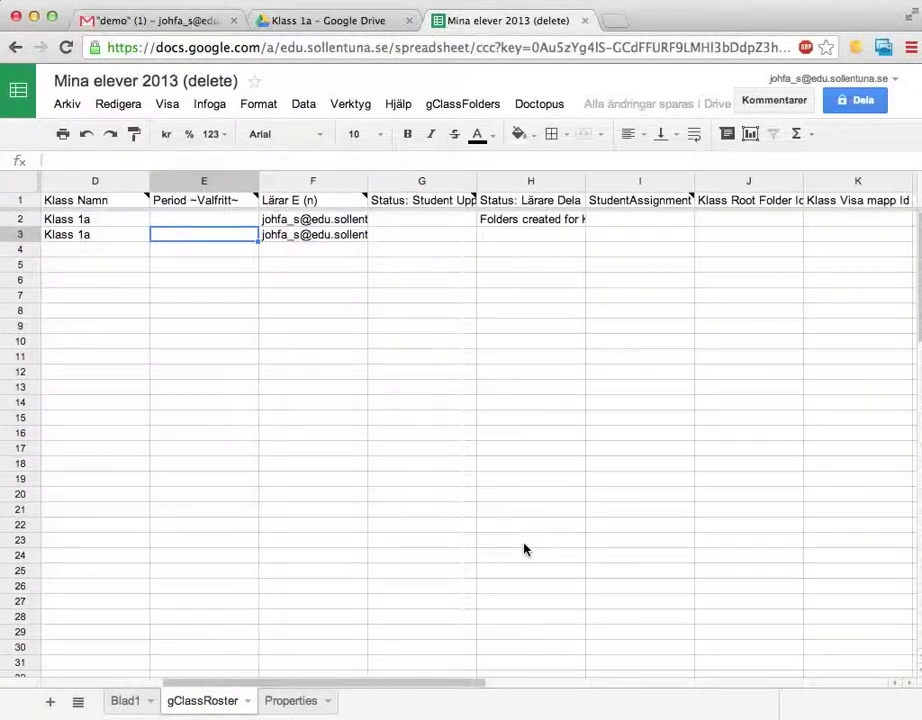
scroll(524, 548, "right", 3)
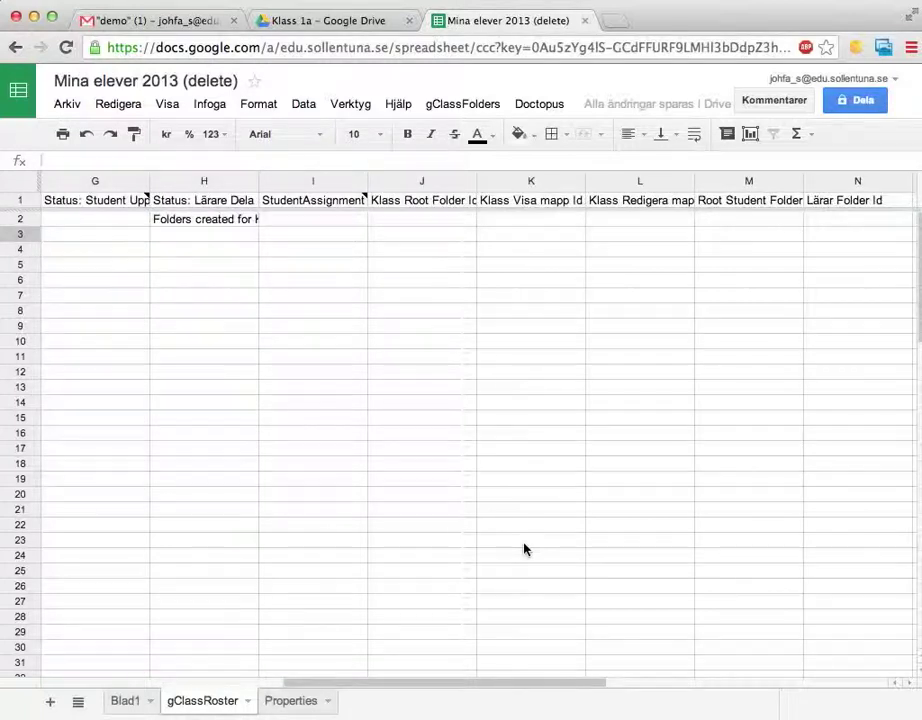
left_click(731, 218)
left_click(731, 201)
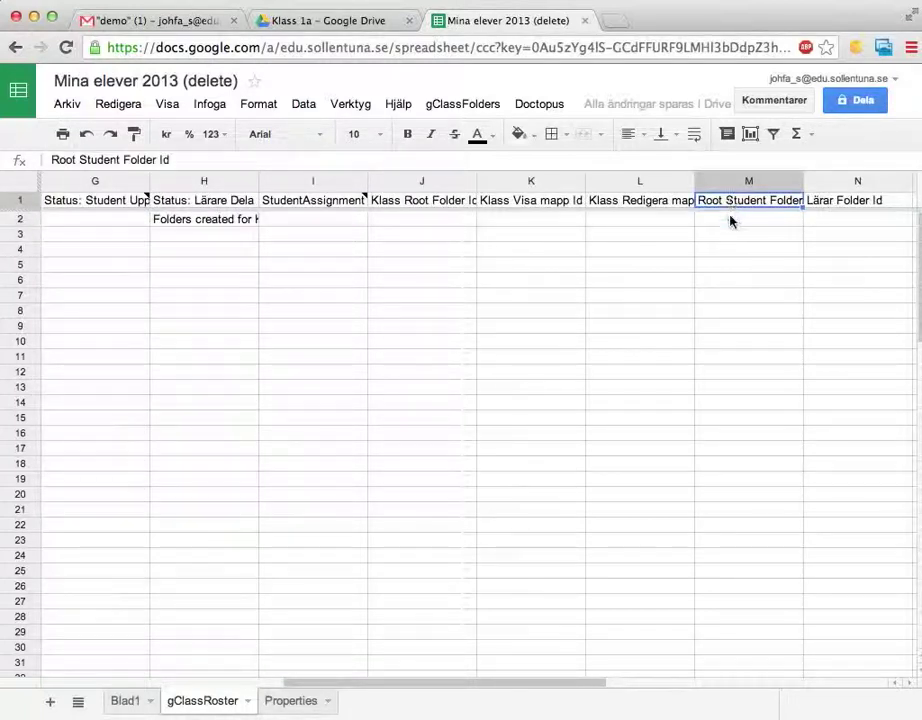
left_click(731, 221)
left_click_drag(731, 222, 728, 241)
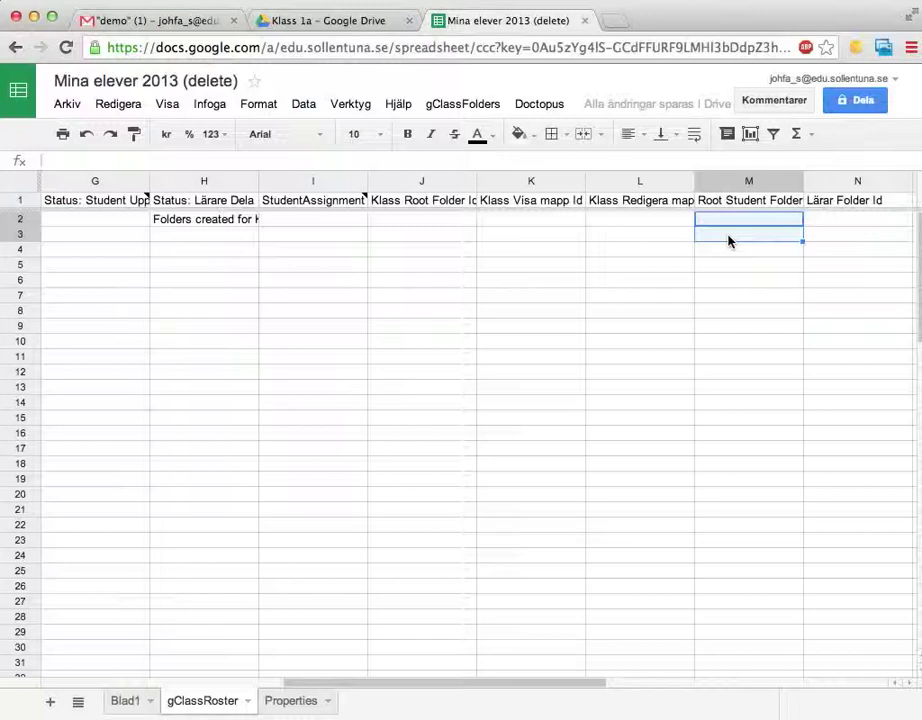
left_click(124, 703)
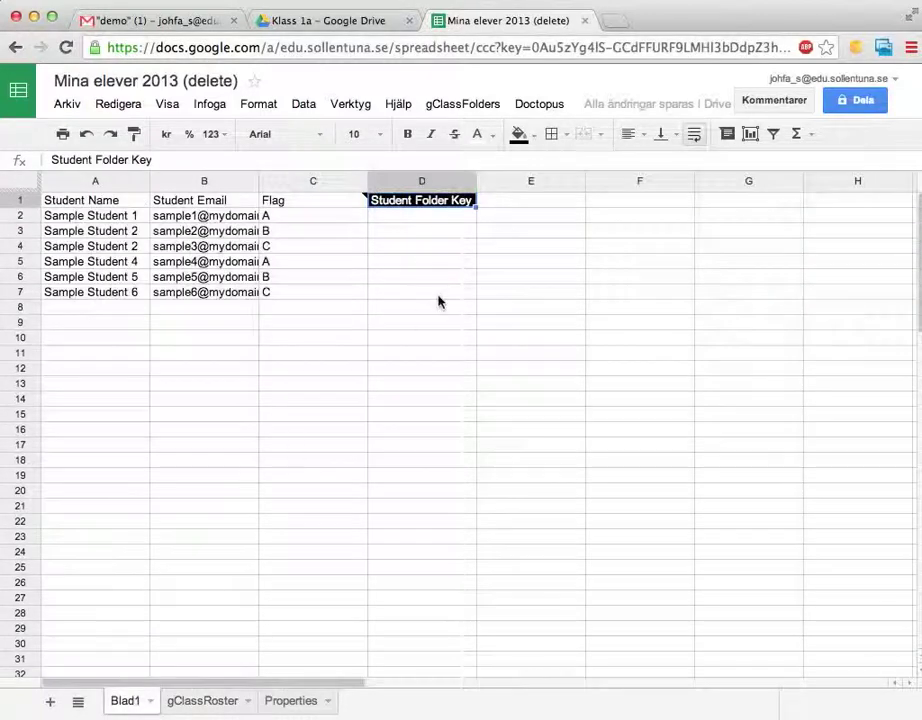
left_click_drag(418, 222, 418, 298)
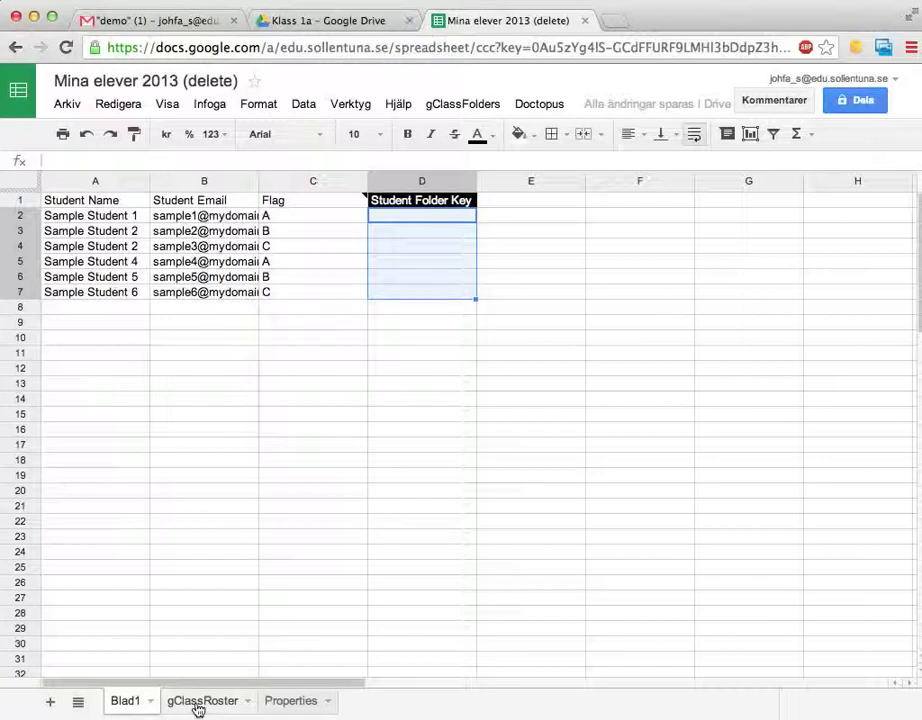
- Copy the two student emails from gClassRoster, clear Blad1's sample rows A2:C7, and paste into B2
left_click(198, 705)
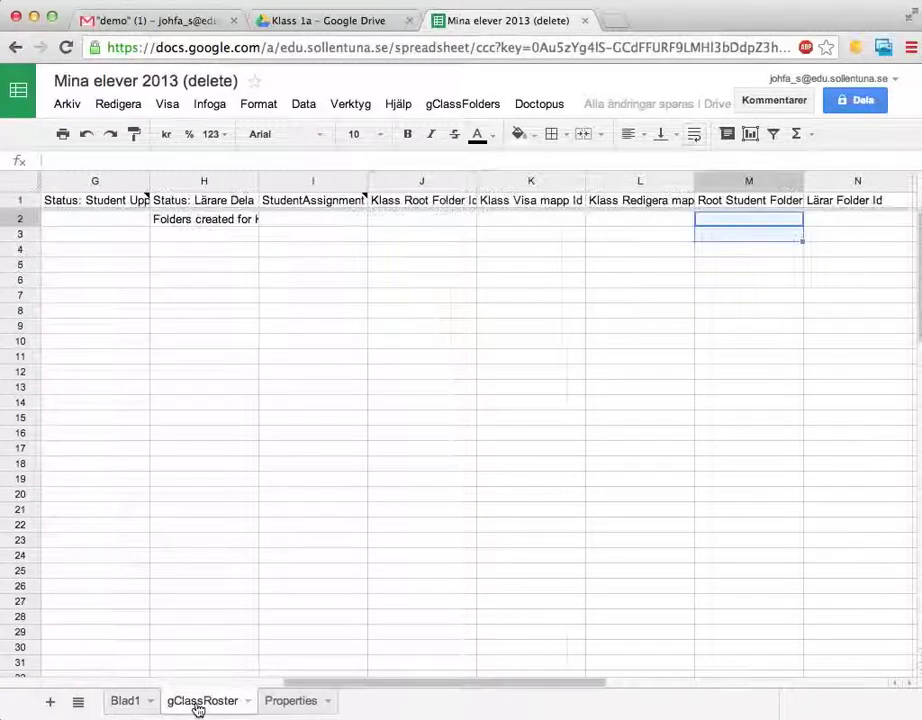
scroll(232, 471, "left", 6)
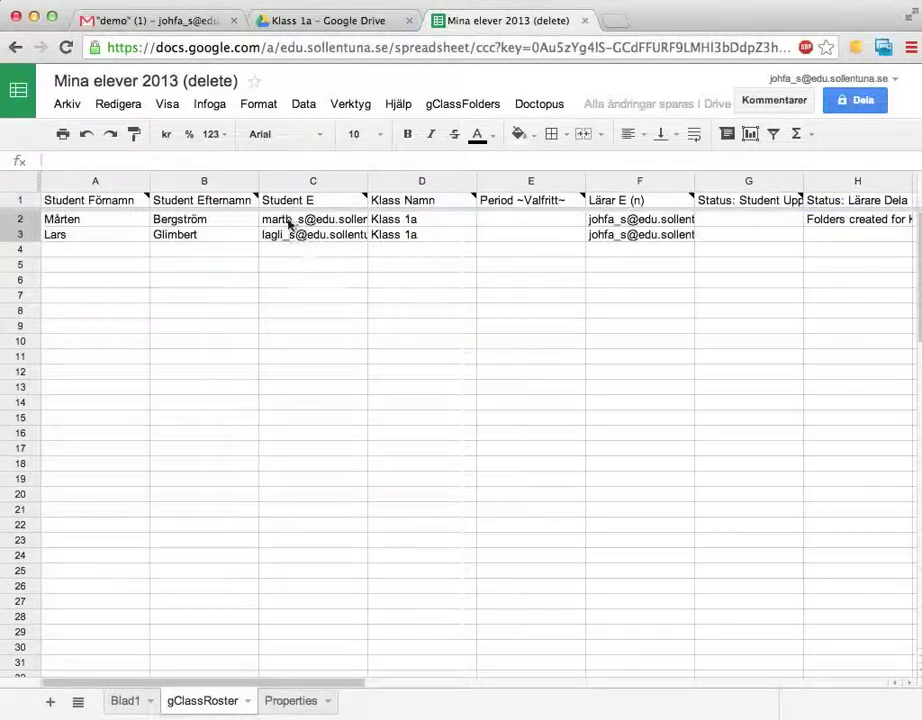
left_click_drag(286, 220, 285, 238)
key("super+c")
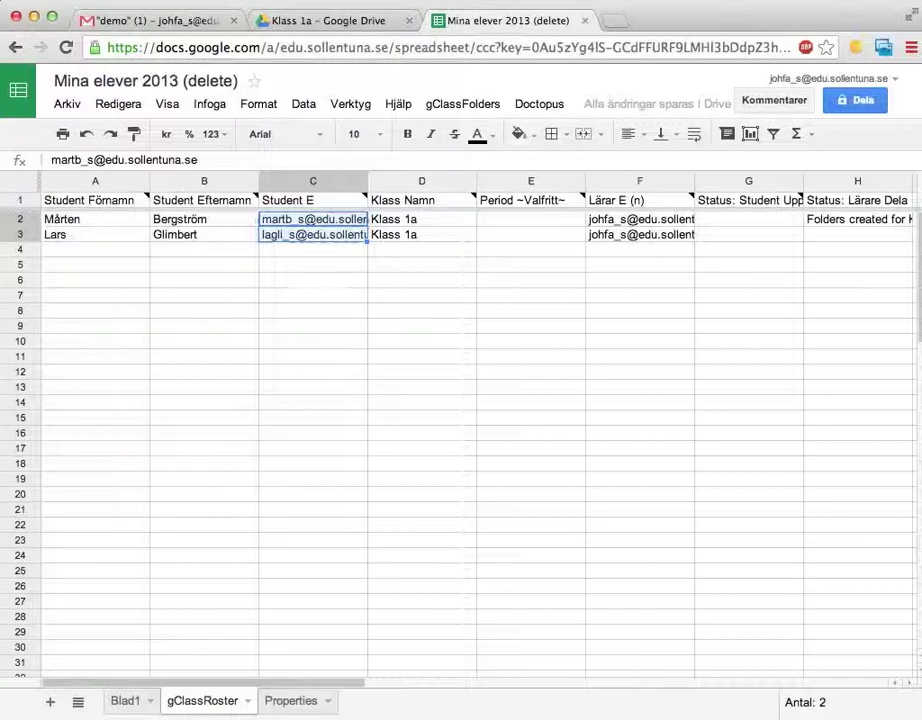
left_click(128, 705)
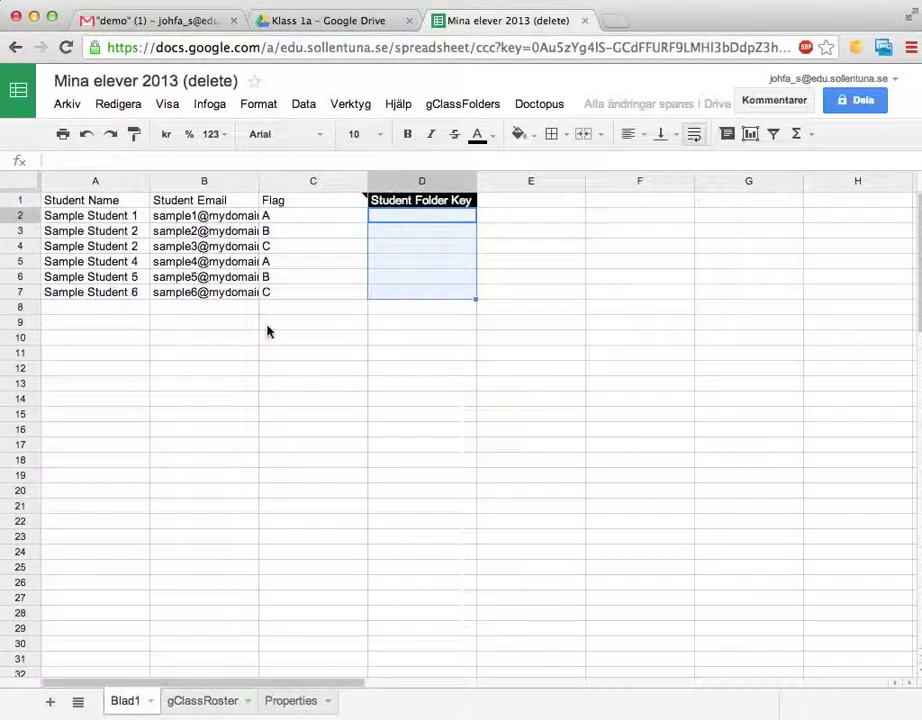
left_click_drag(132, 216, 291, 290)
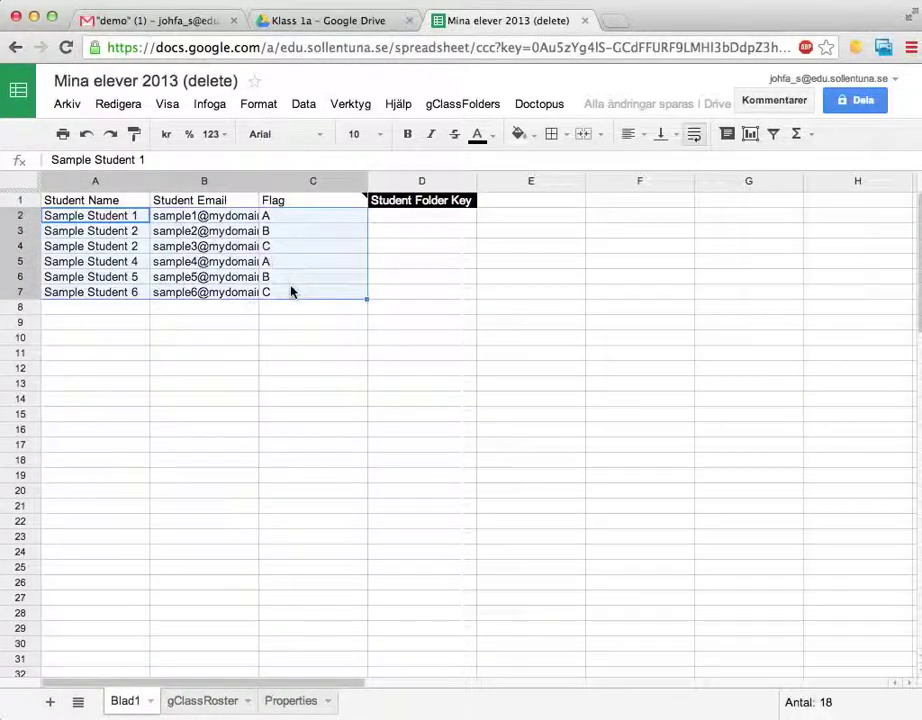
key("Delete")
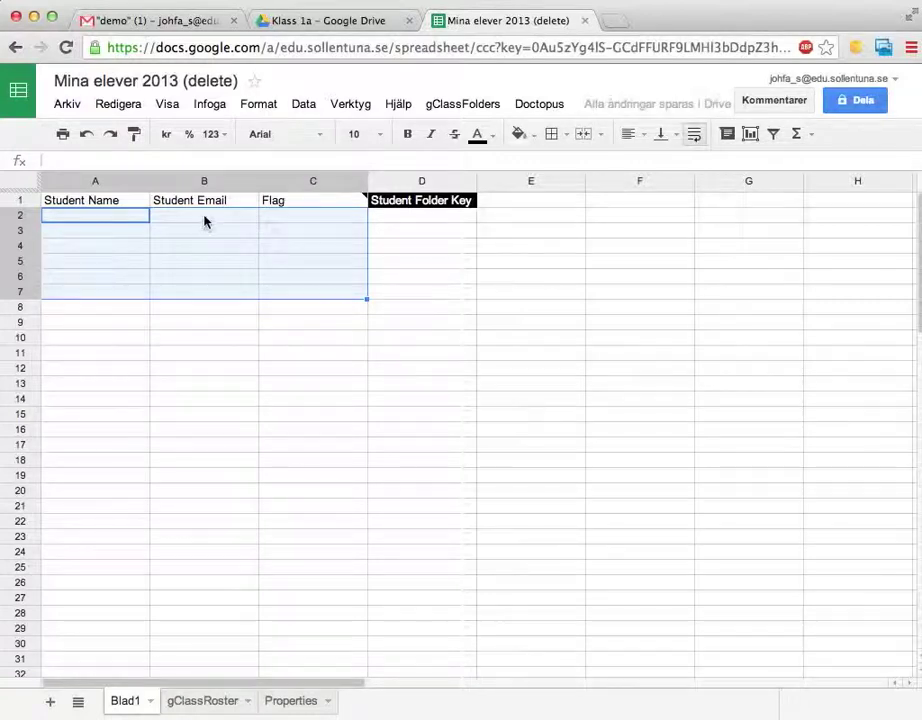
left_click(206, 216)
key("super+v")
- Enter the two students' full names in A2 and A3
left_click(95, 215)
type("M")
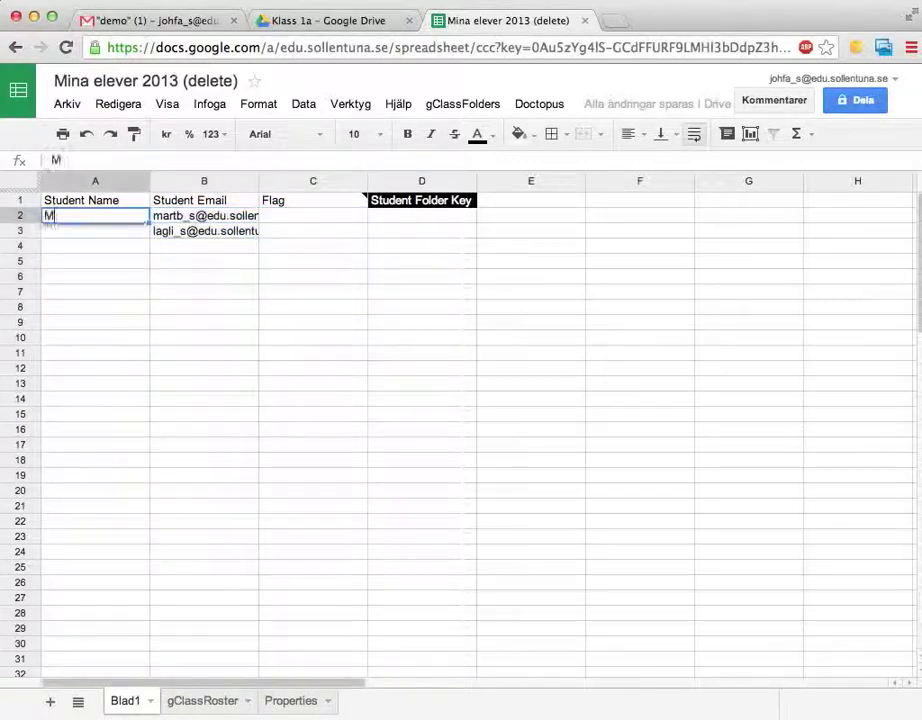
type("jo")
key("BackSpace")
key("BackSpace")
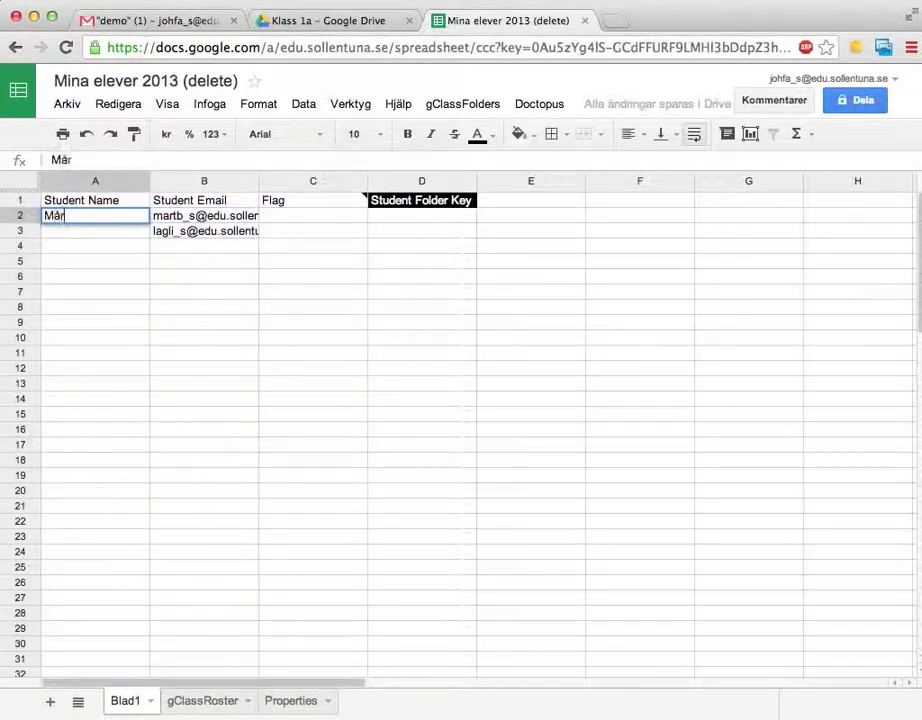
key("Return")
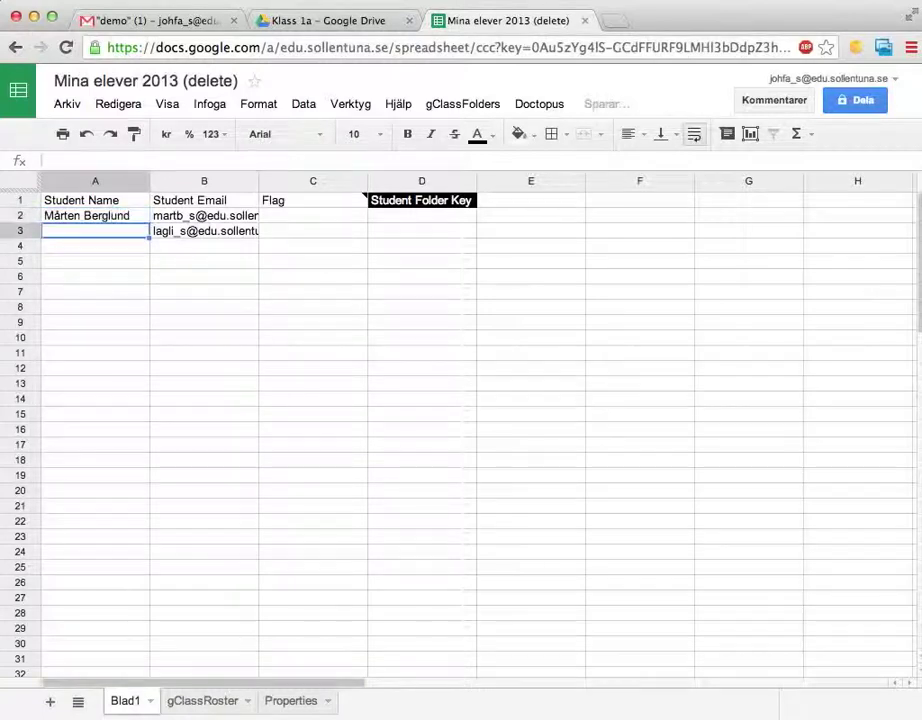
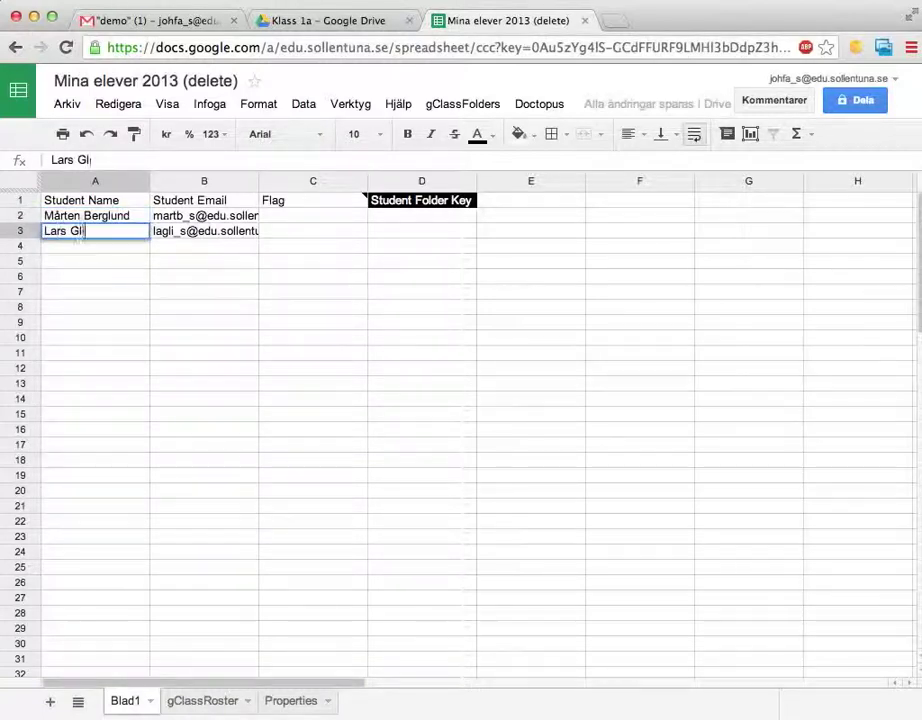
key("Return")
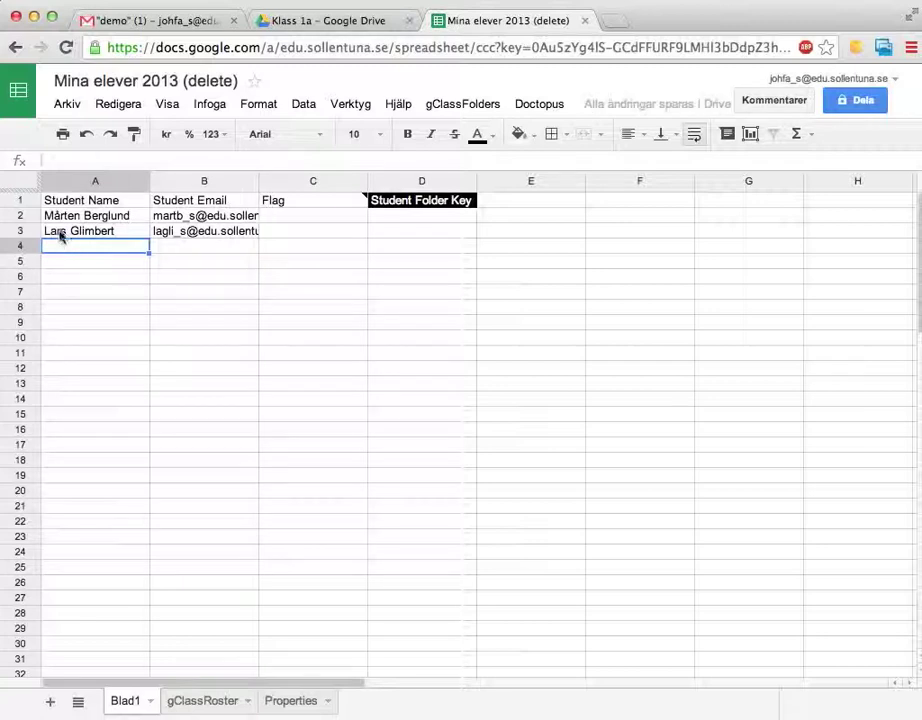
left_click_drag(82, 214, 208, 238)
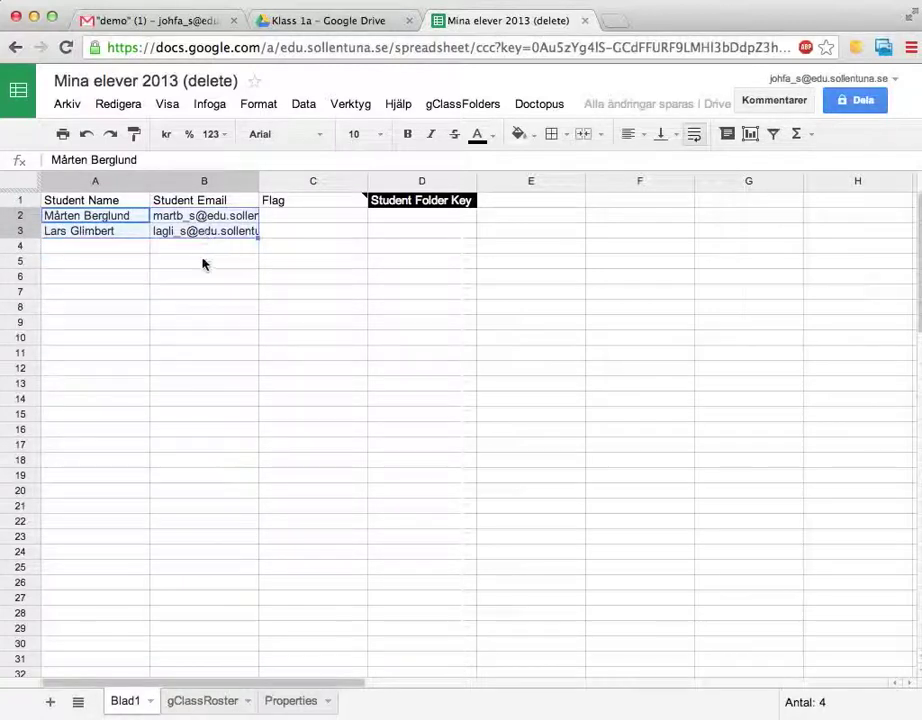
left_click(222, 325)
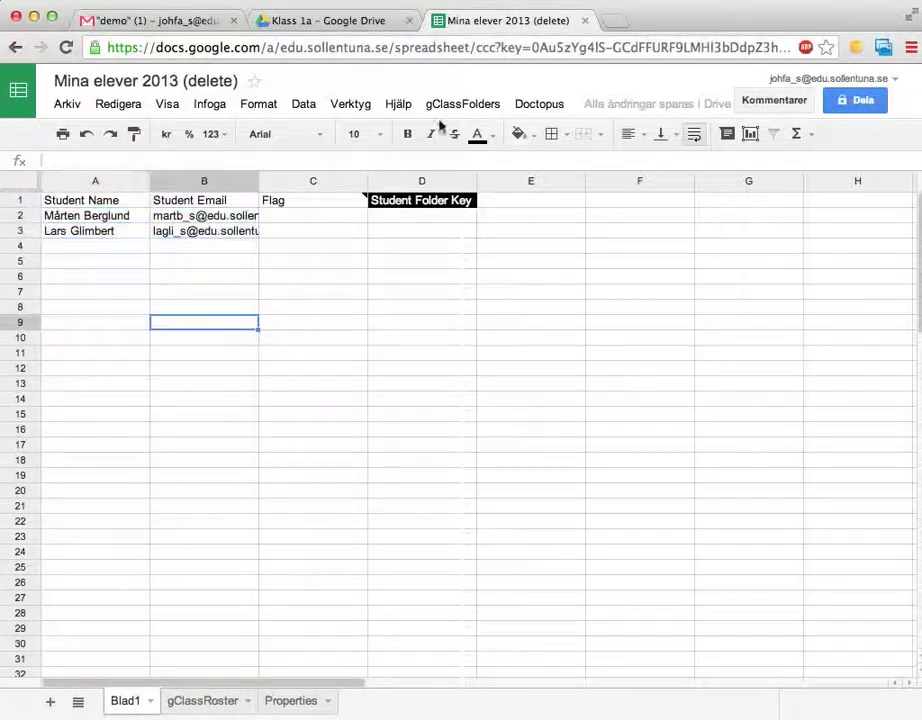
- Start Doctopus step 2 and choose Fritt delat as the template folder
left_click(525, 106)
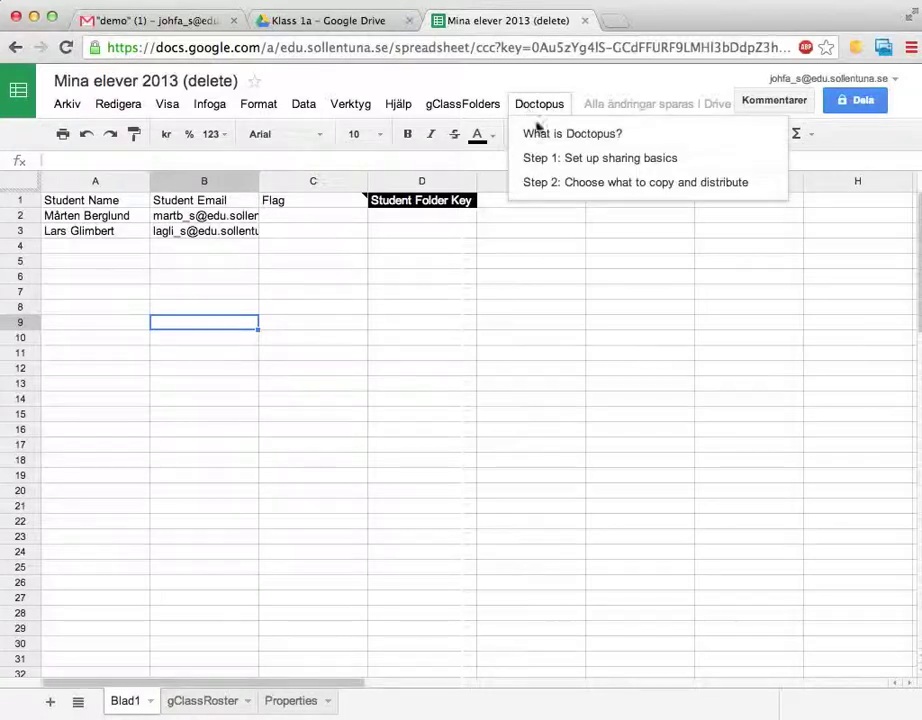
left_click(548, 184)
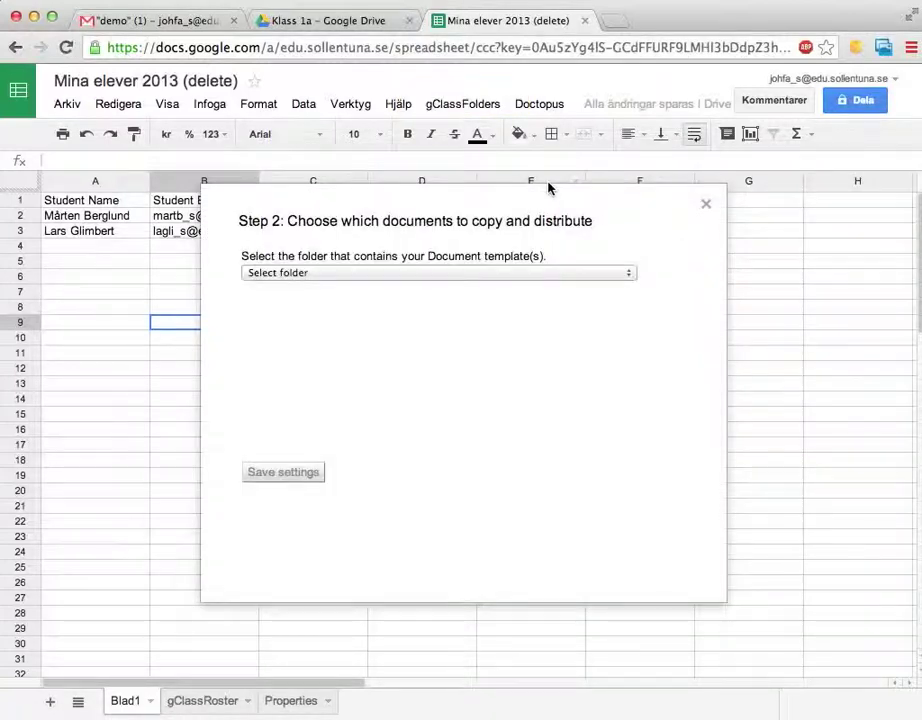
left_click_drag(298, 256, 490, 261)
left_click(488, 259)
left_click(482, 273)
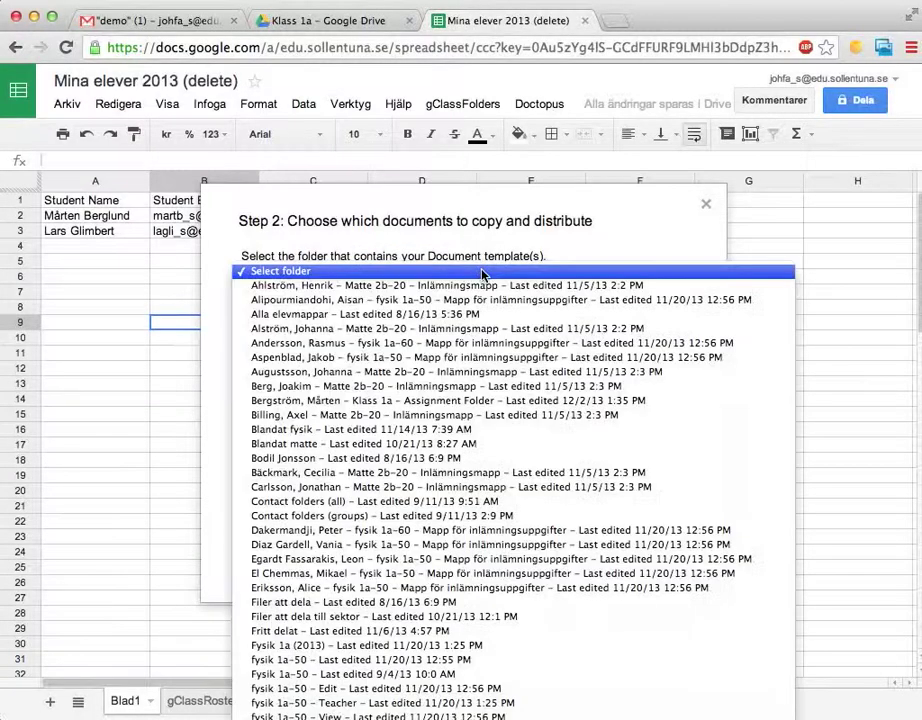
left_click(326, 636)
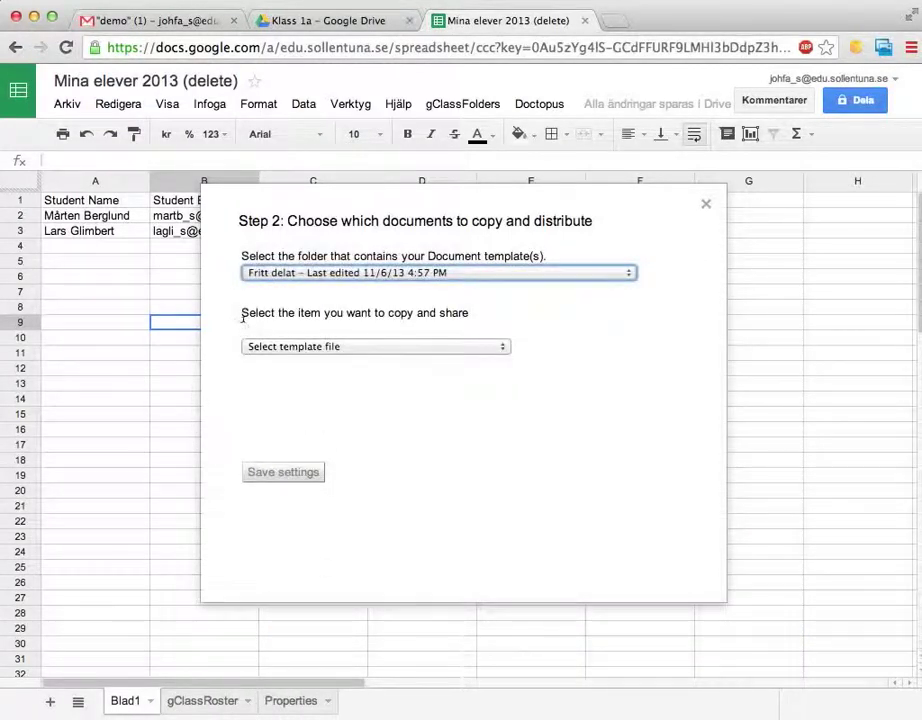
- Select the Noisy table spreadsheet as the template and save the choice
left_click_drag(242, 313, 465, 320)
left_click(463, 317)
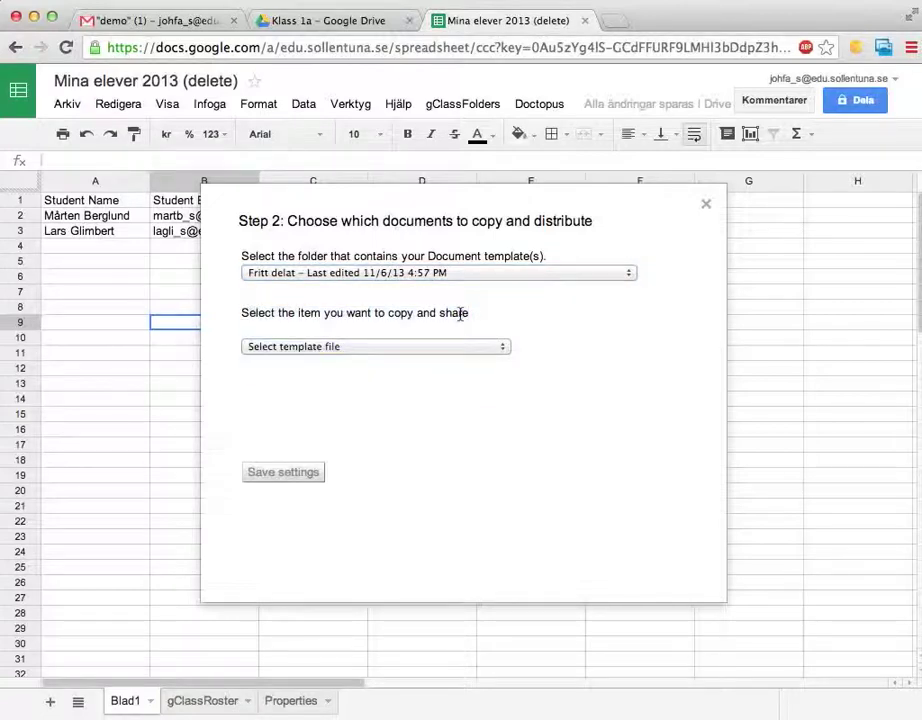
left_click(407, 349)
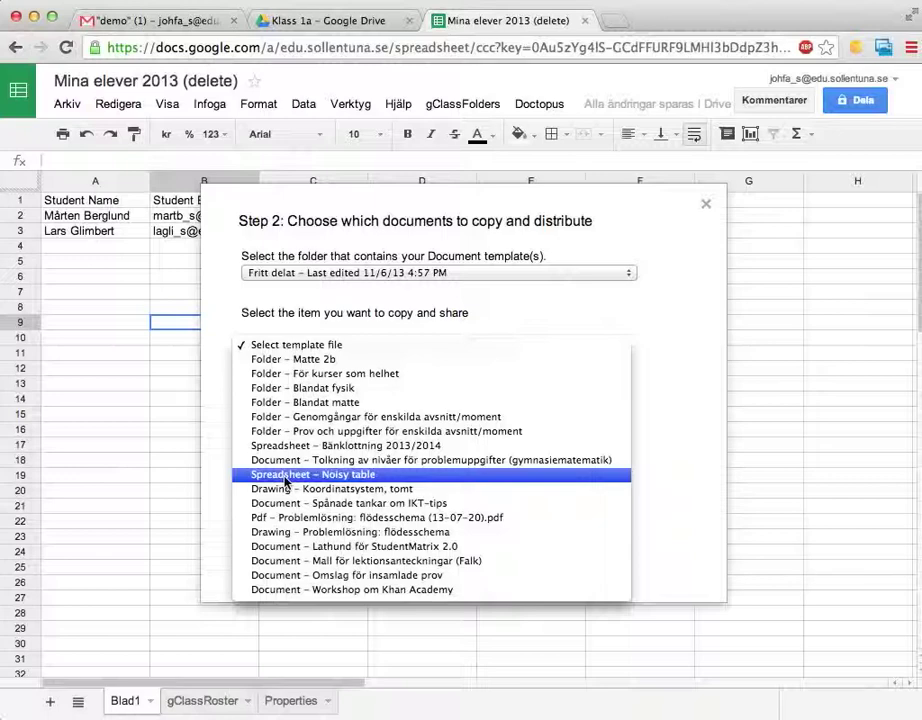
left_click(285, 480)
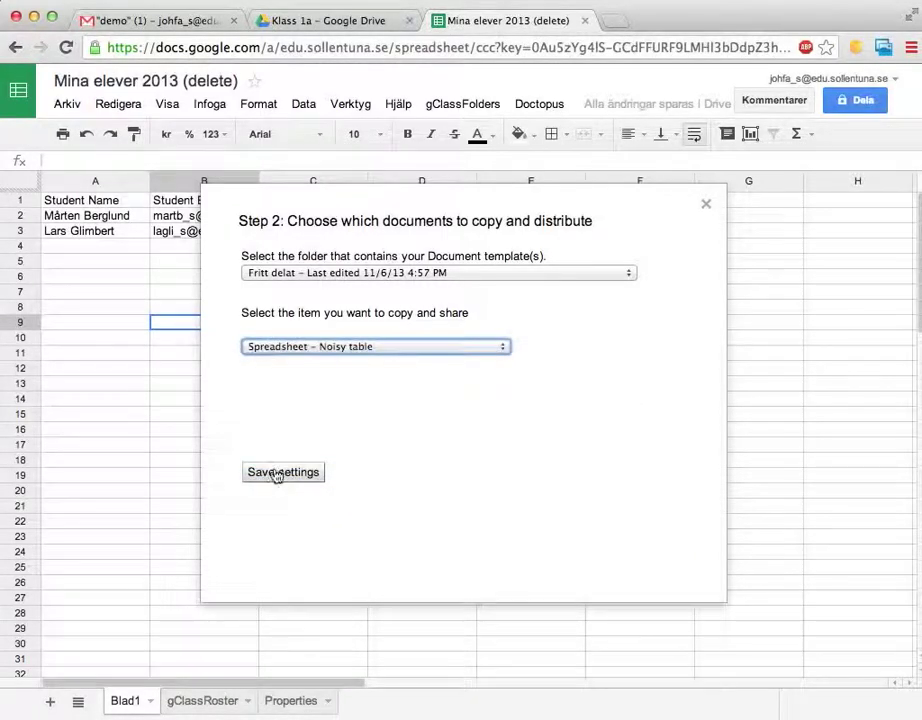
left_click(278, 474)
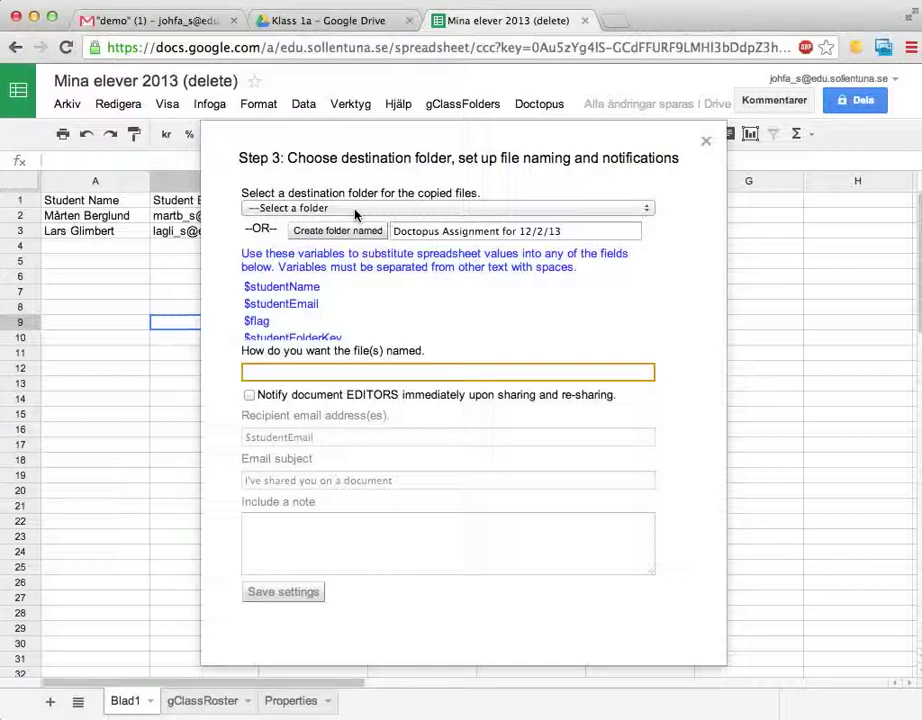
- Set the copies' destination to a new folder named 'Doctopus Assignment for 12/2/13'
left_click(362, 208)
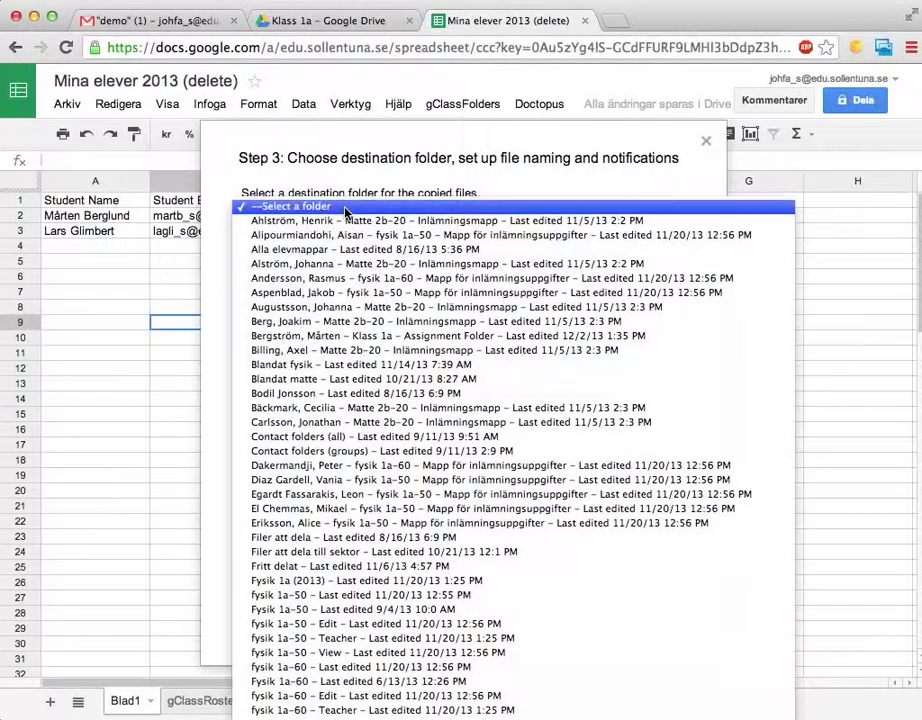
left_click(346, 208)
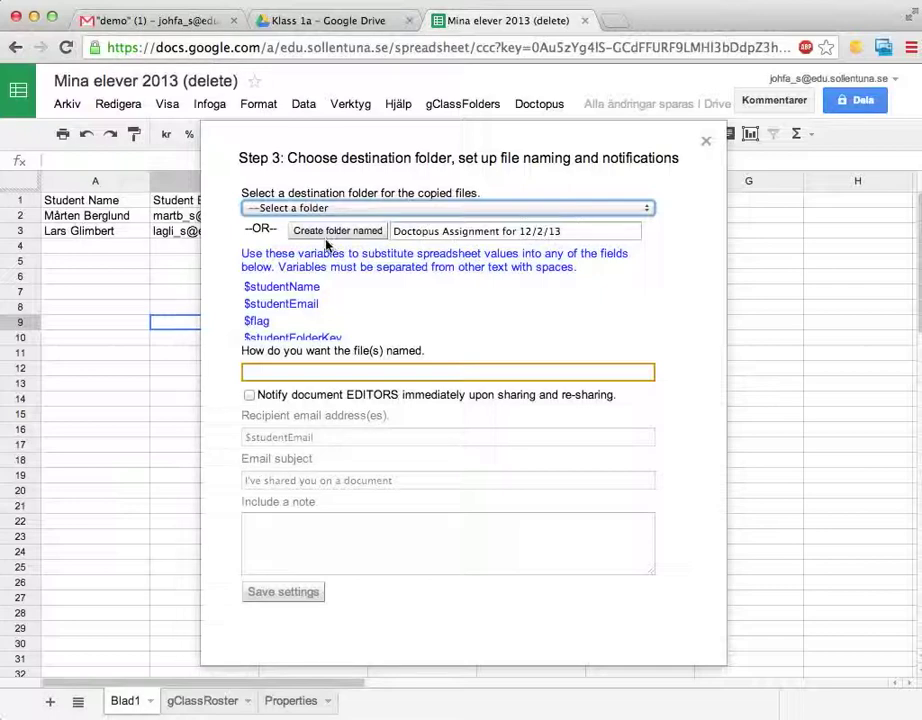
left_click_drag(393, 231, 474, 231)
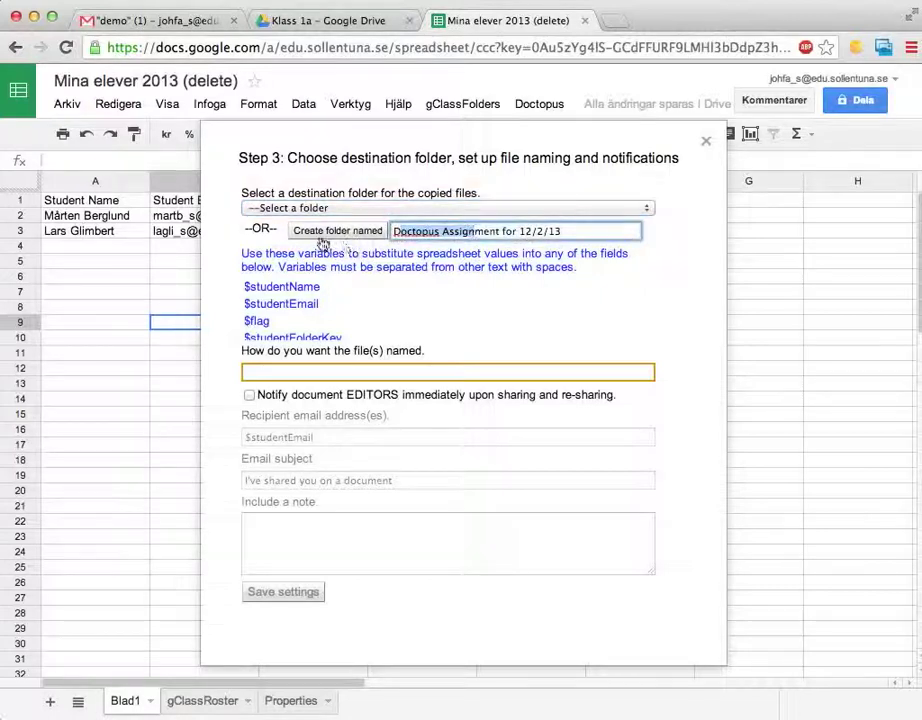
left_click(323, 235)
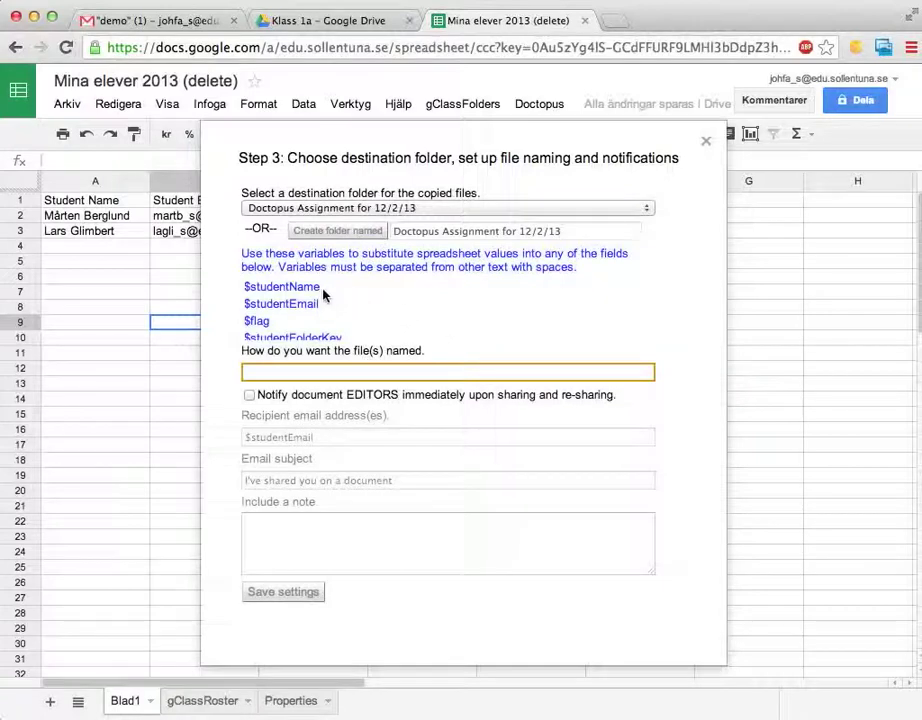
- Name the copies 'Noisy table delad med $studentName (delete)' and save the settings
left_click_drag(243, 351, 444, 361)
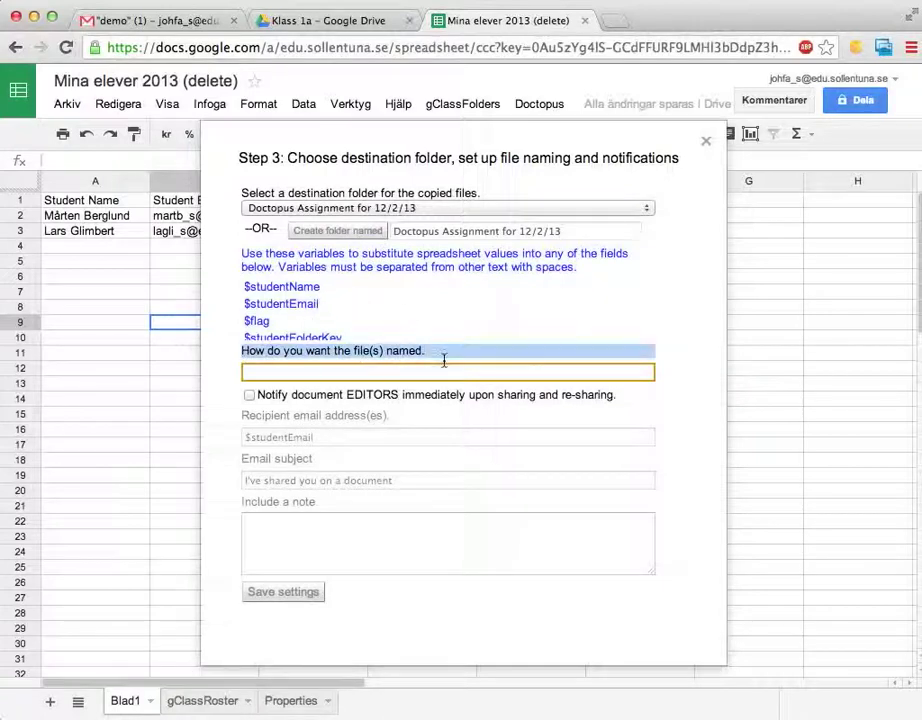
left_click(411, 372)
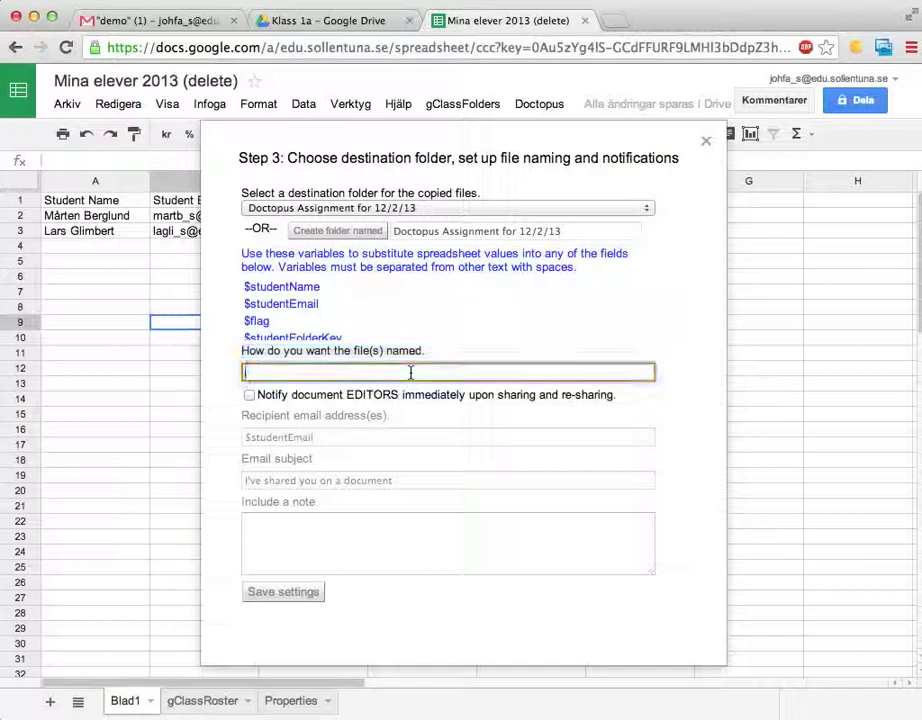
type("Noisy ")
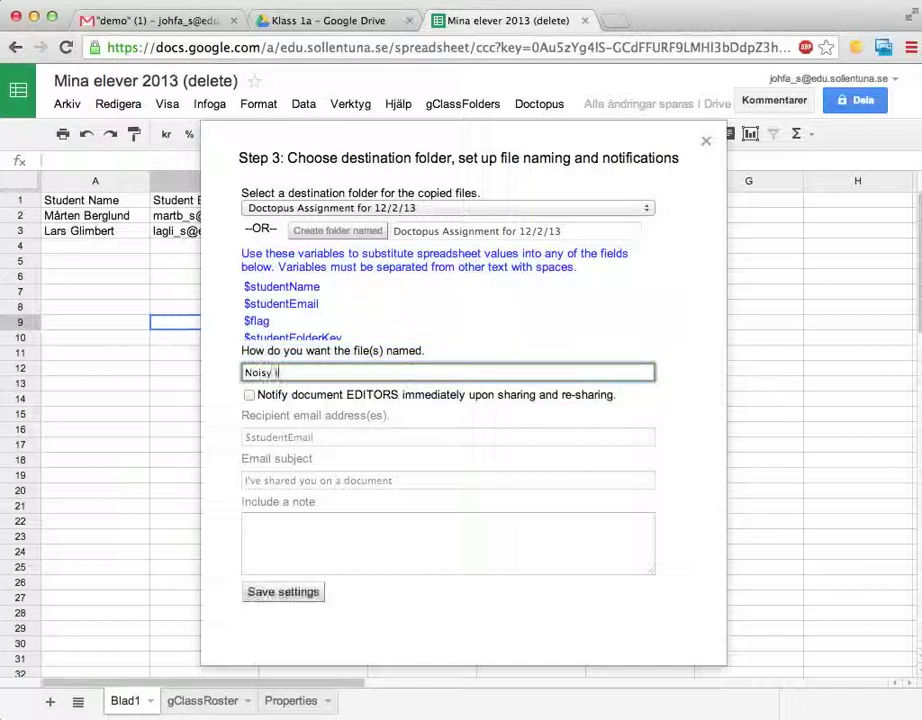
type("table (")
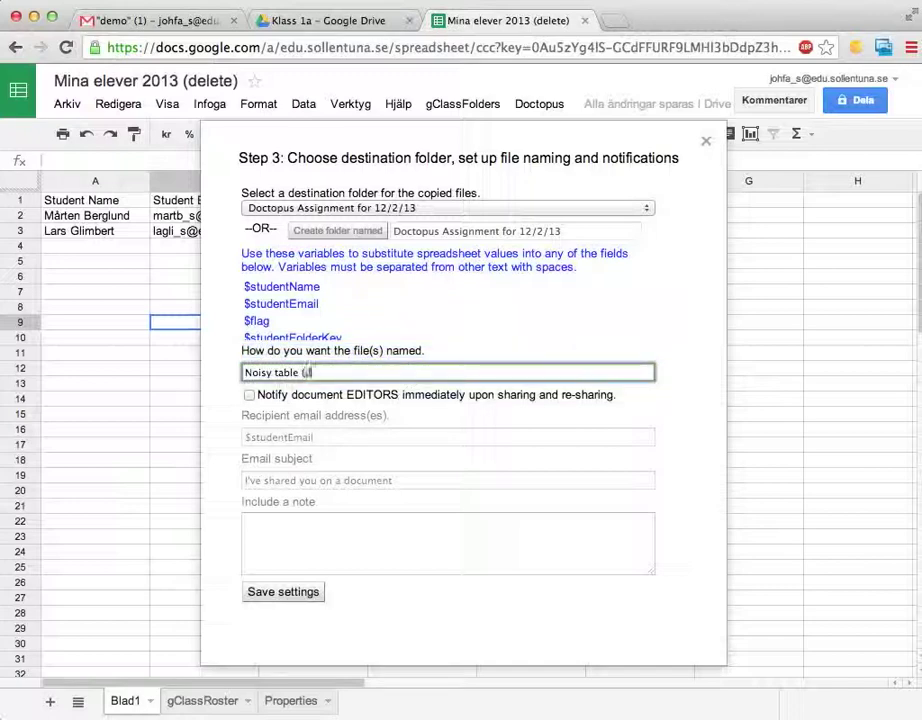
type("dele")
key("BackSpace")
key("BackSpace")
key("BackSpace")
key("BackSpace")
key("BackSpace")
type("delad med")
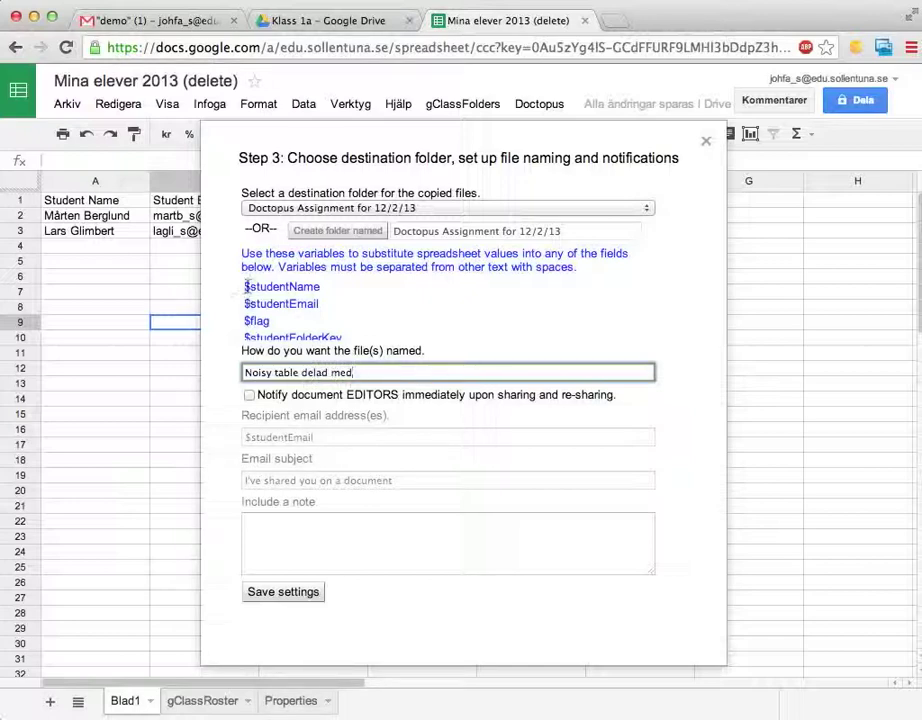
left_click_drag(245, 286, 324, 286)
key("ctrl+c")
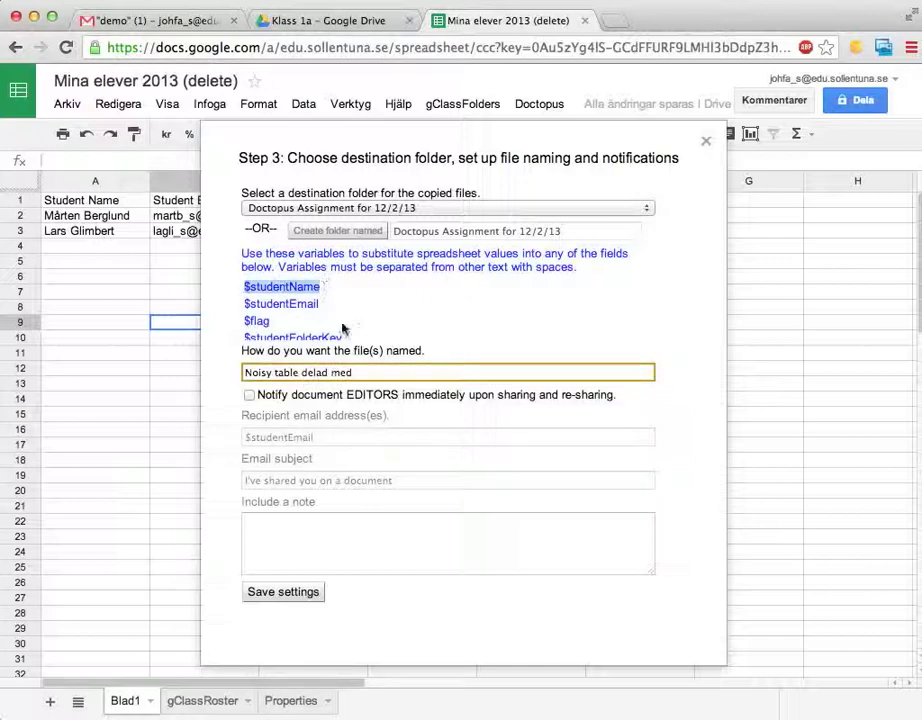
left_click(379, 371)
key("ctrl+v")
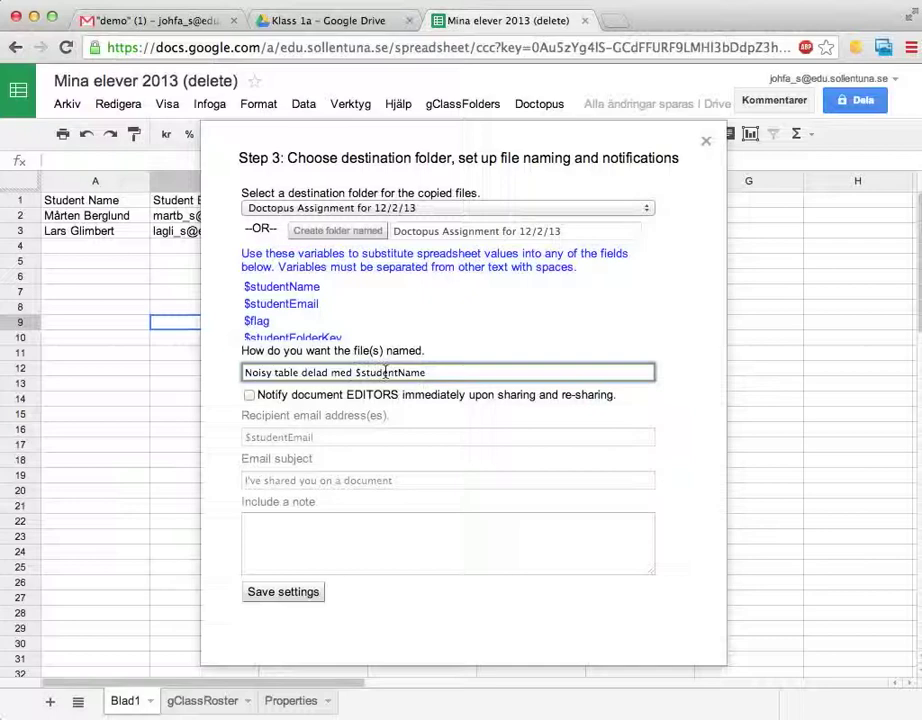
type("(delete)")
left_click(270, 600)
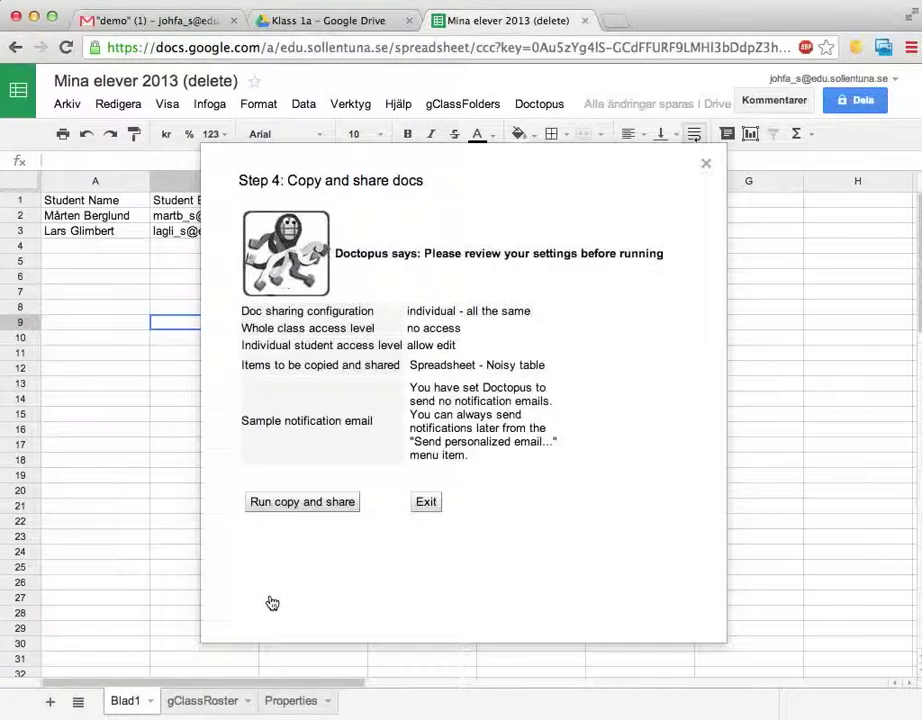
- Run Doctopus copy-and-share for every student and dismiss the success message
left_click(270, 510)
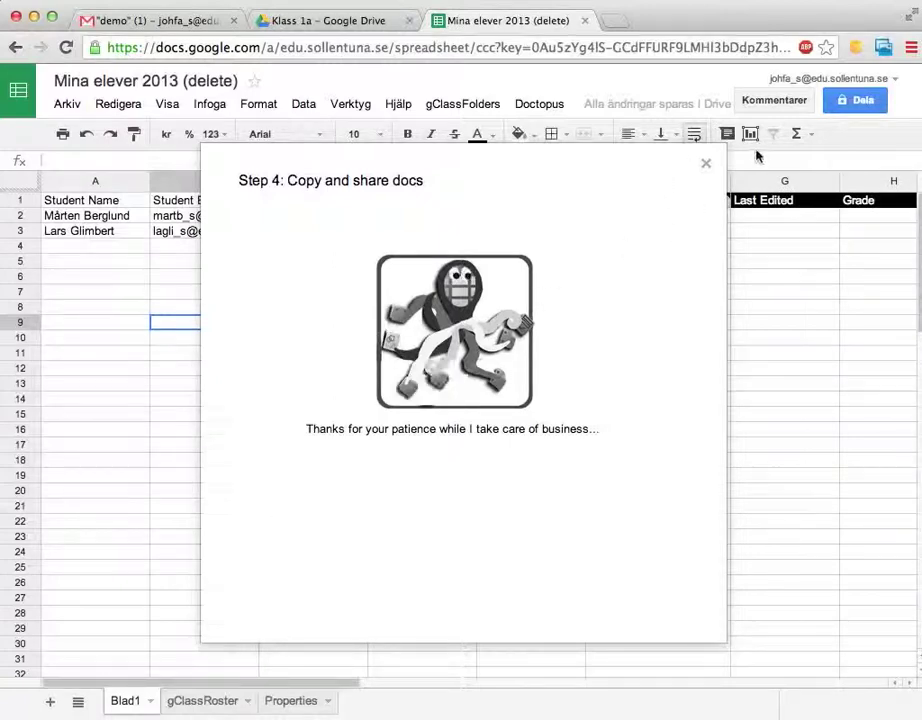
left_click_drag(619, 154, 617, 189)
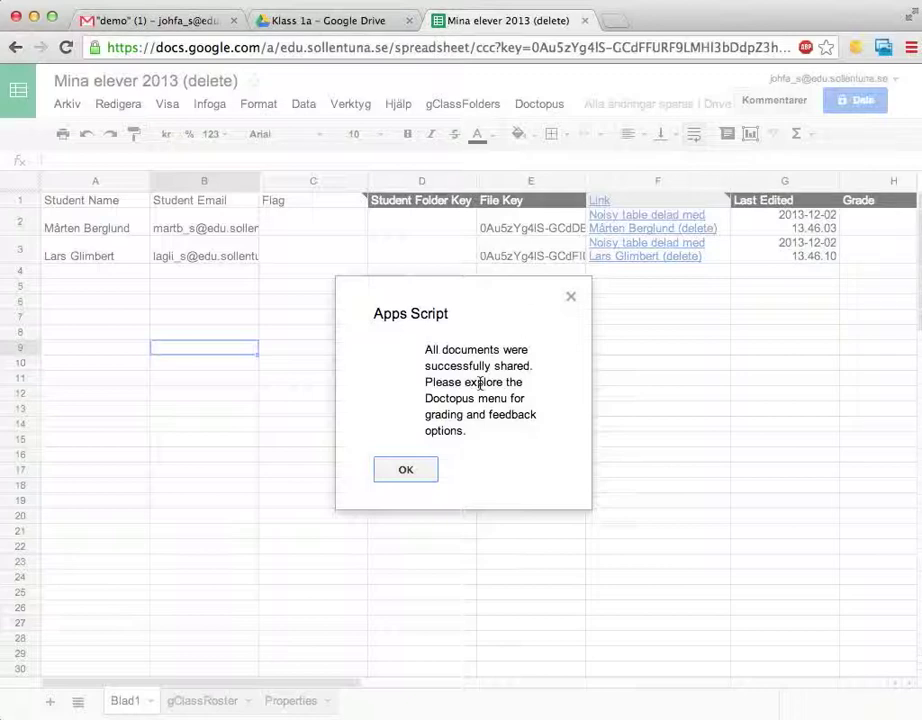
left_click(403, 470)
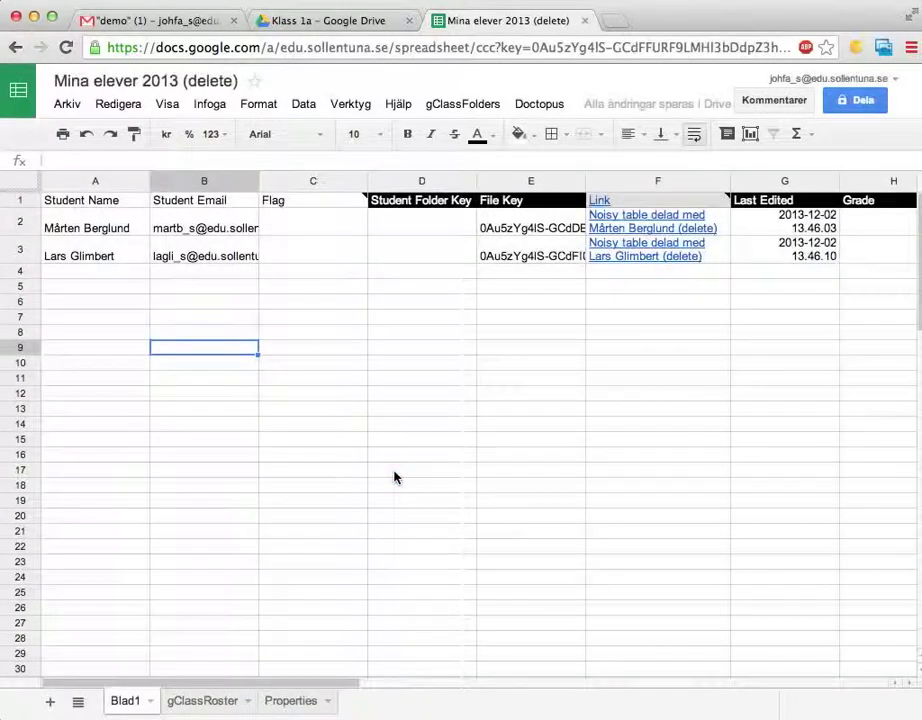
- In Drive's 'Doctopus Assignment for 12/2/13' folder, check the second student's copy sharing, then return to the roster
left_click(305, 21)
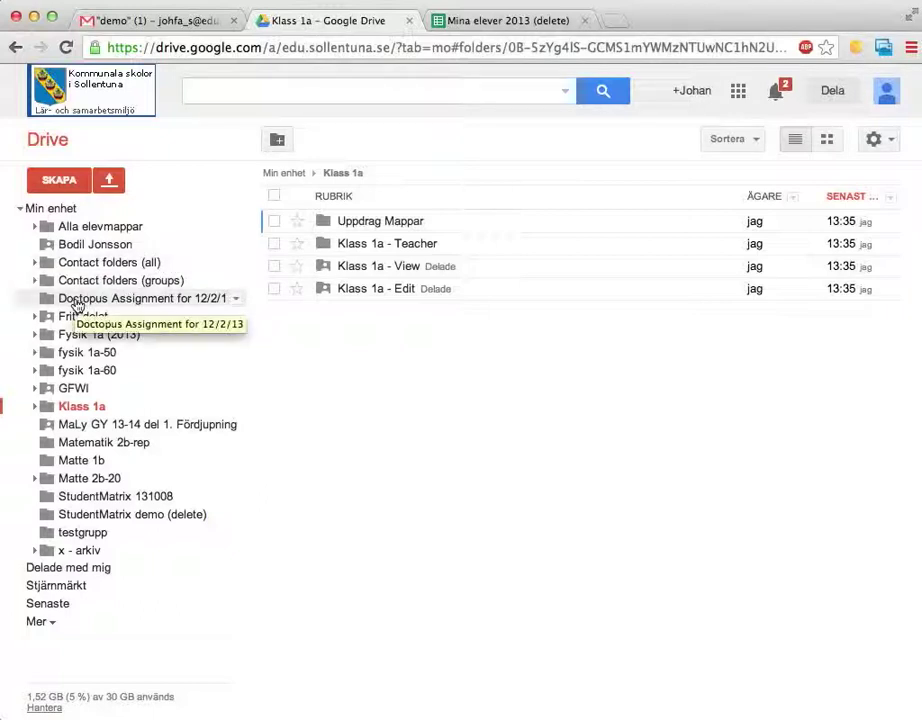
left_click(76, 300)
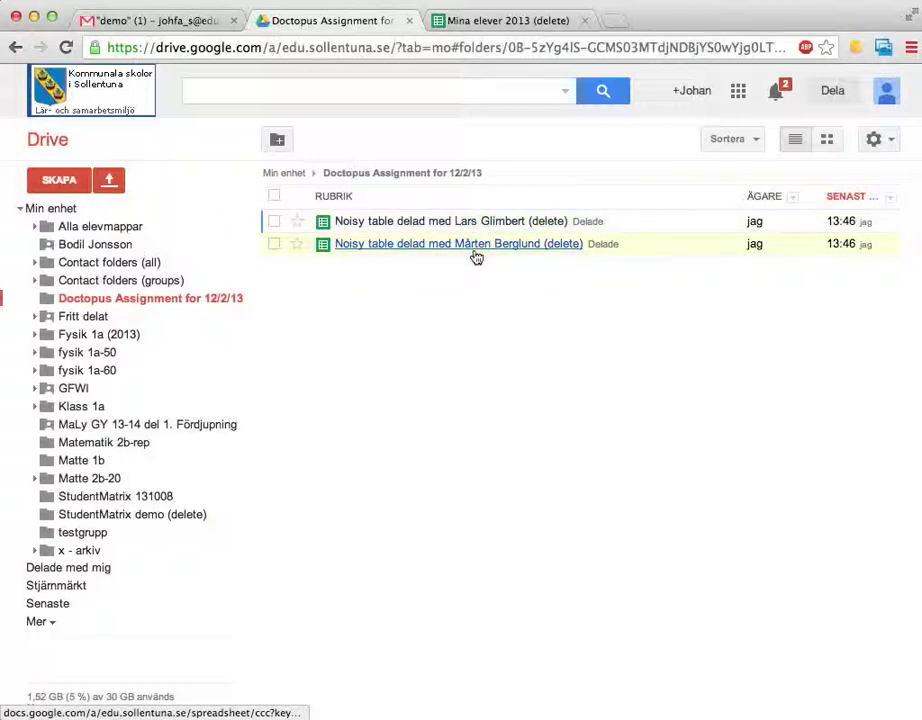
left_click(275, 246)
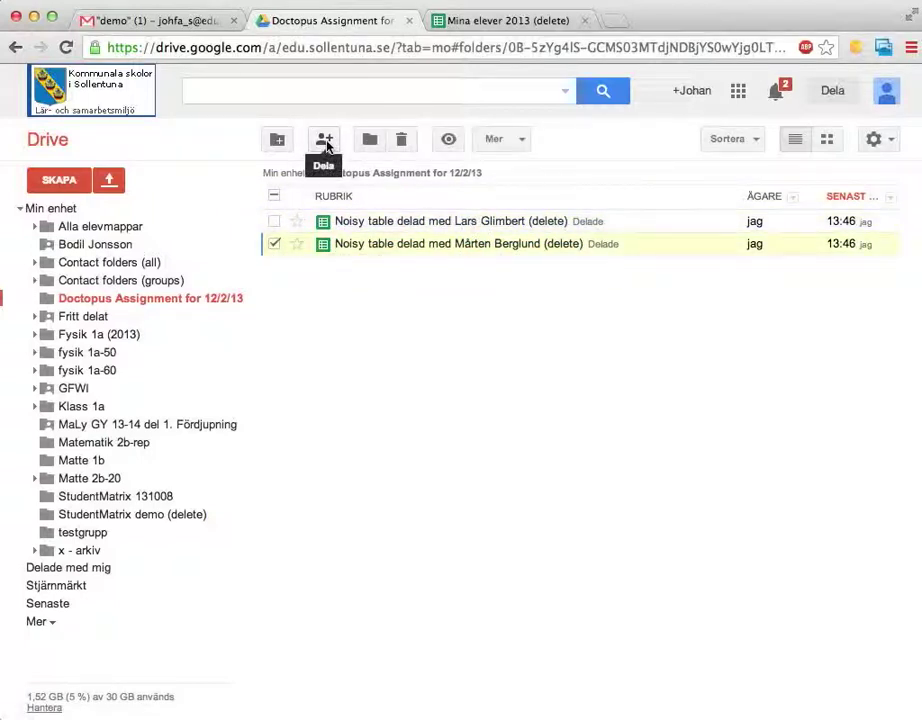
left_click(325, 142)
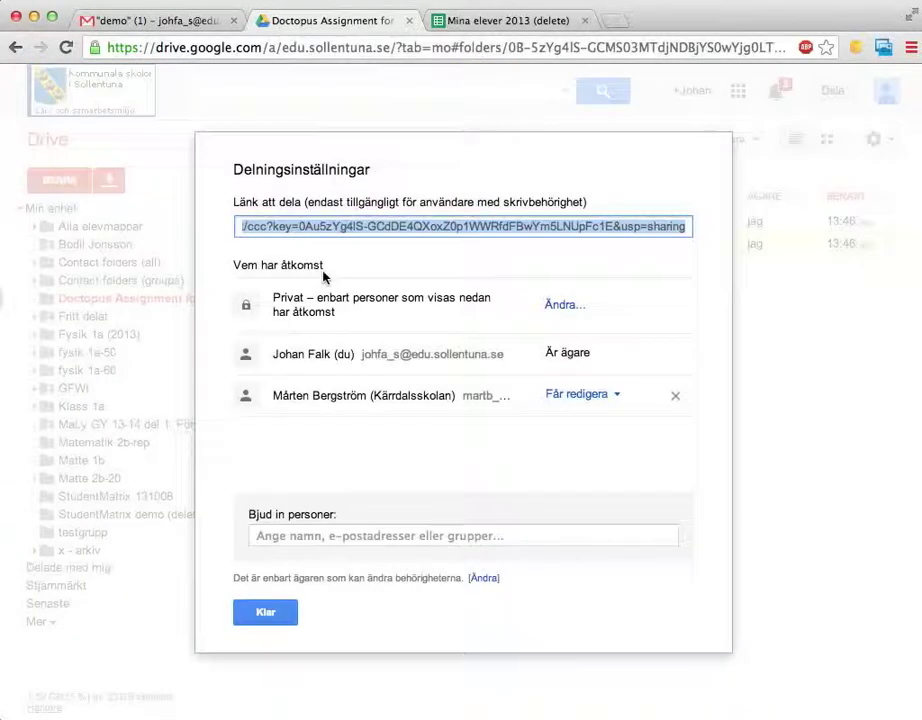
left_click_drag(276, 398, 455, 397)
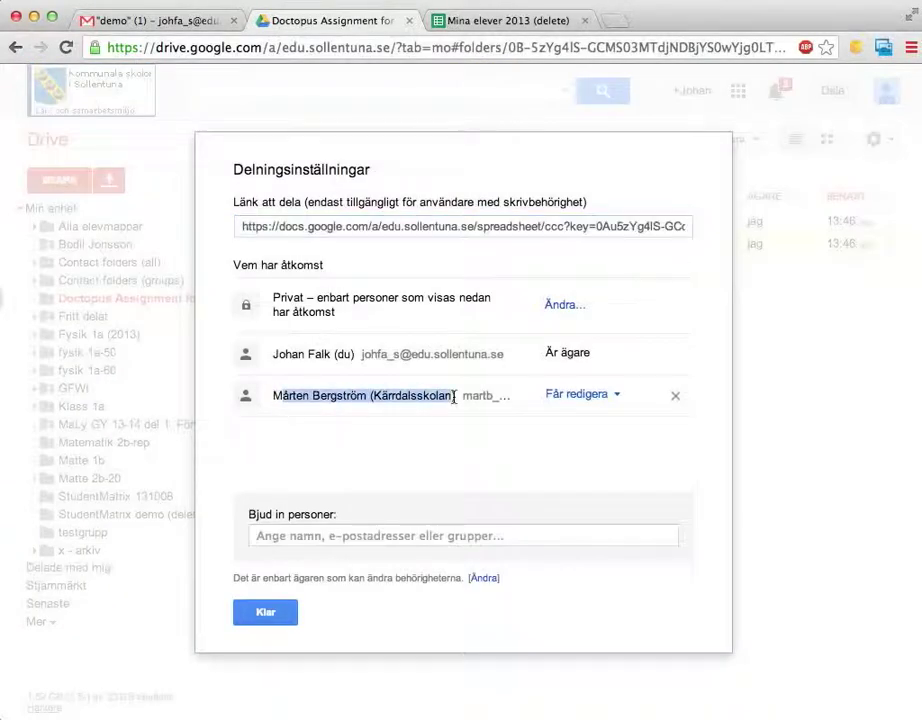
left_click(270, 612)
left_click(483, 22)
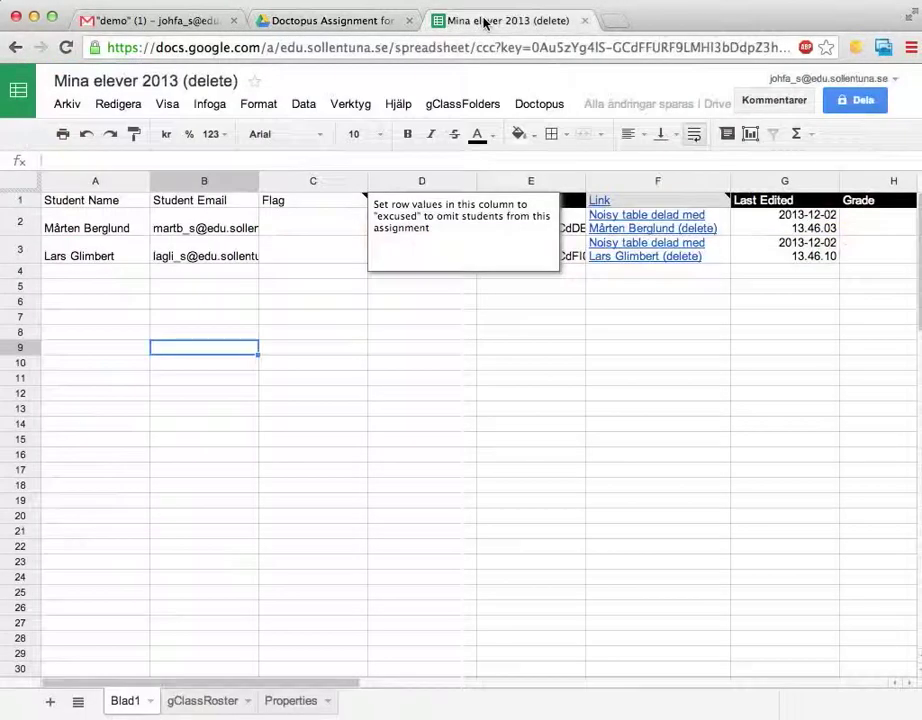
- Fix the first student's surname in A2, adding the missing 'ö' to match their account name
left_click(120, 229)
double_click(120, 229)
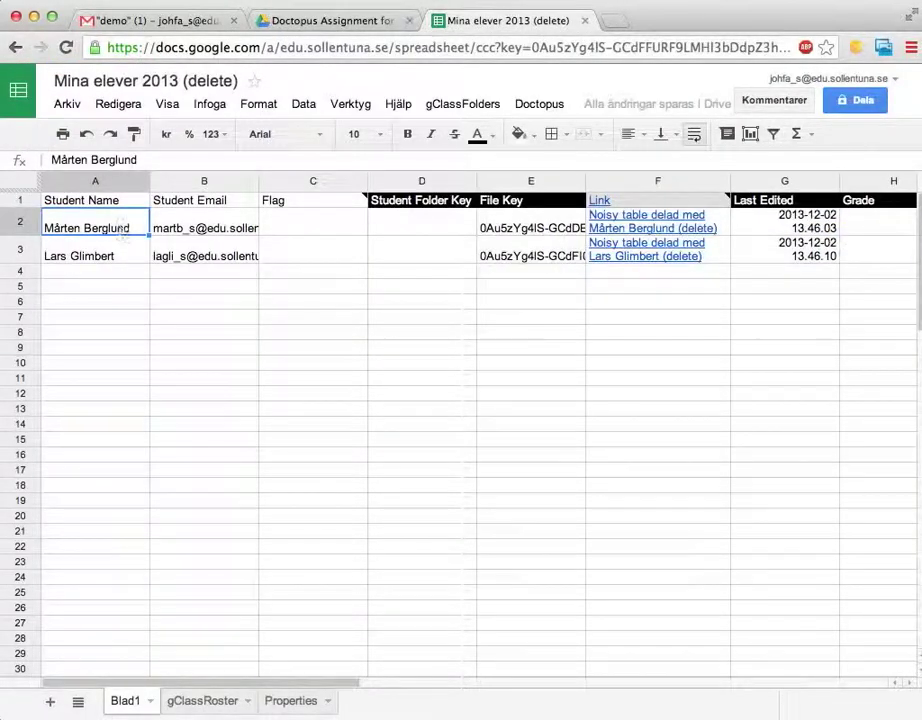
key("BackSpace")
key("BackSpace")
key("BackSpace")
key("BackSpace")
type("strm")
key("Left")
type("ö")
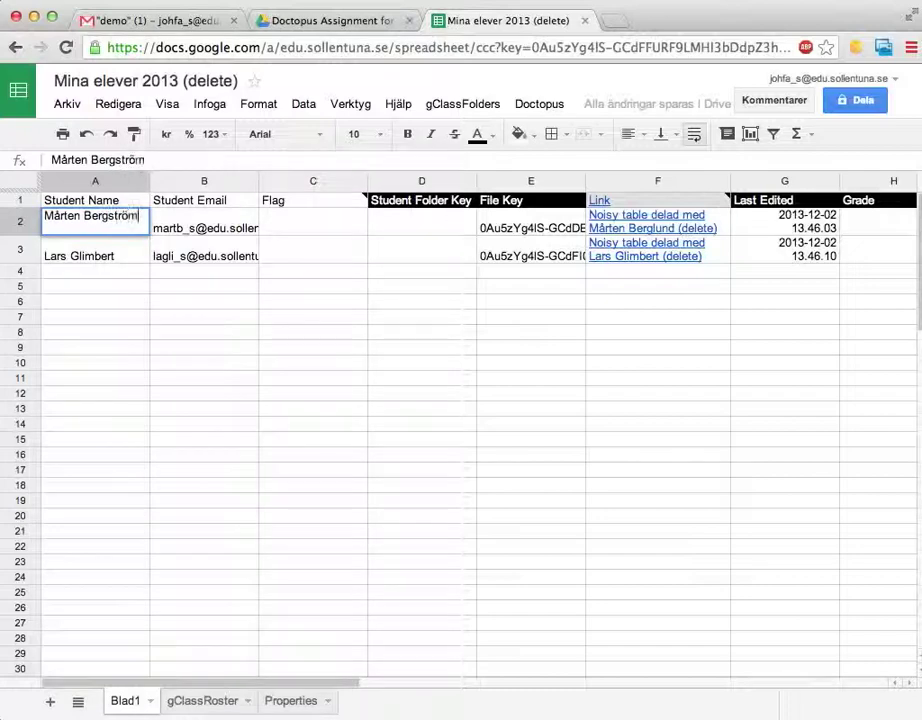
key("Return")
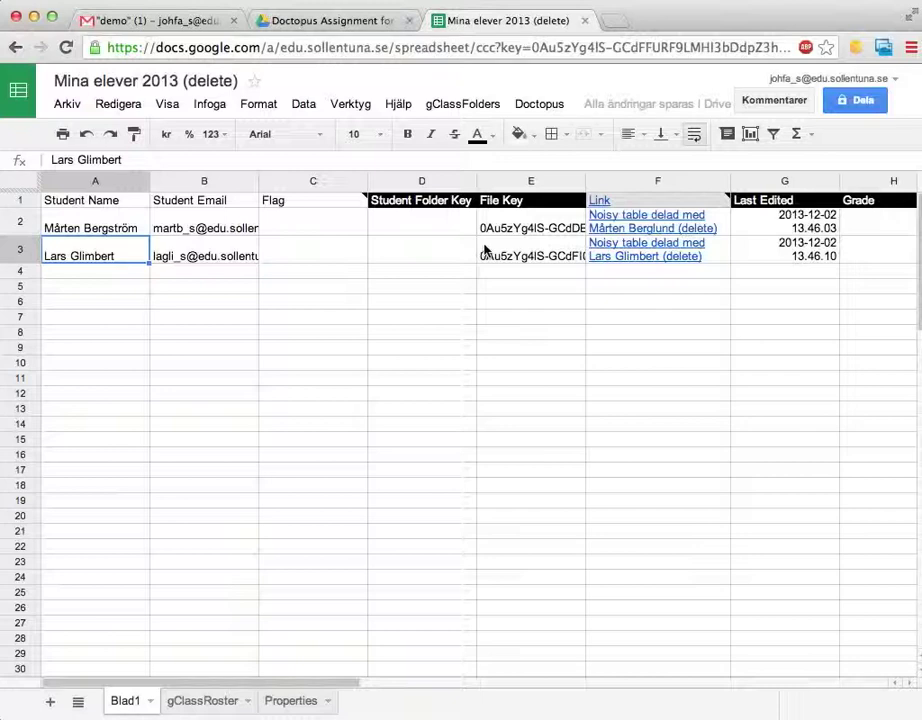
- Embargo both student copies for grading, confirming removal of student editing rights
left_click(537, 105)
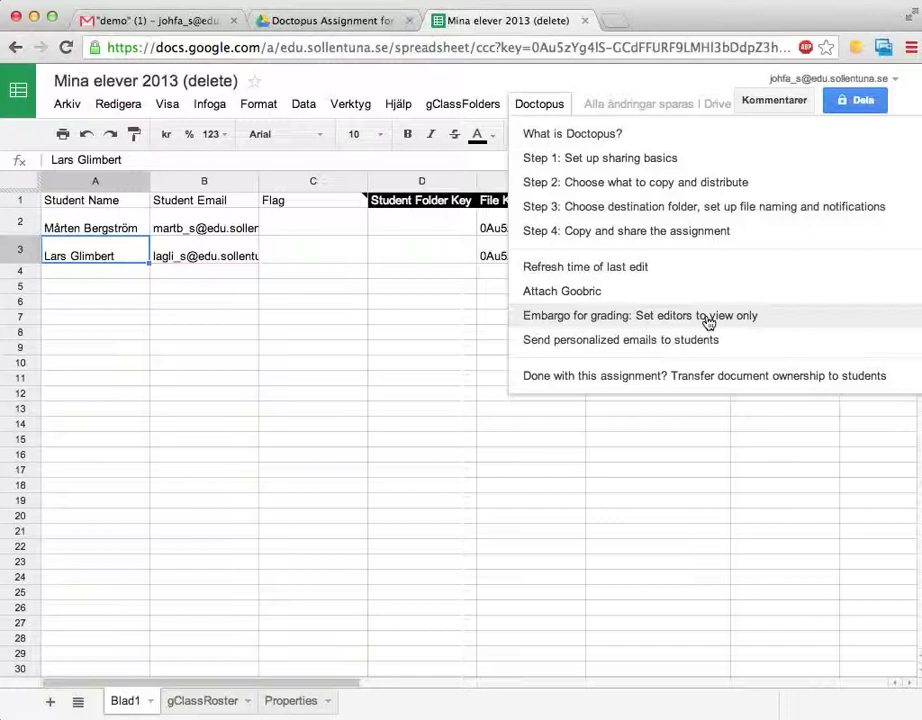
left_click(708, 320)
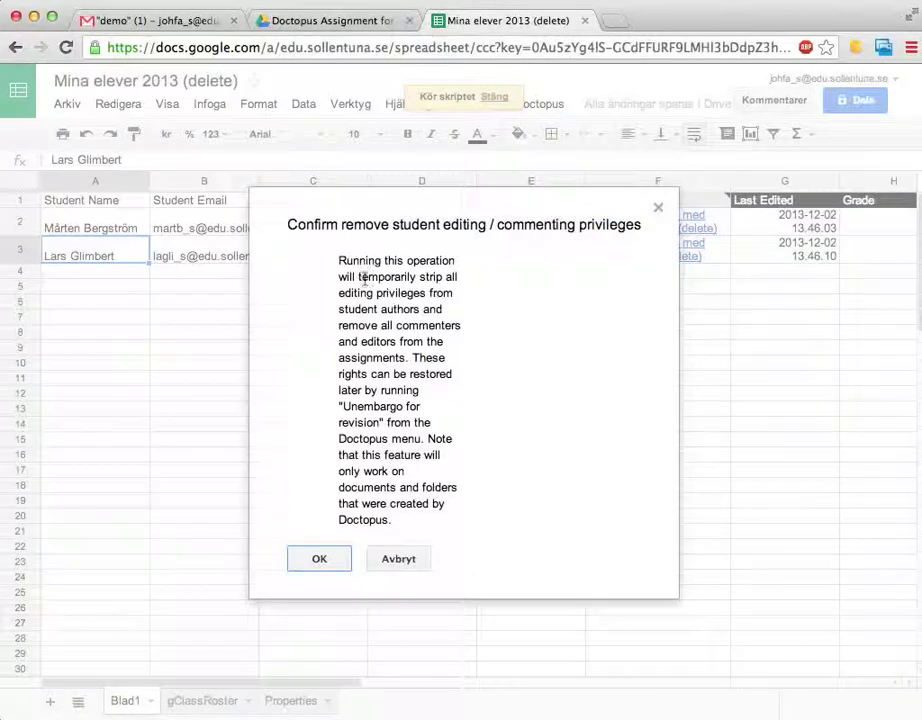
left_click(316, 559)
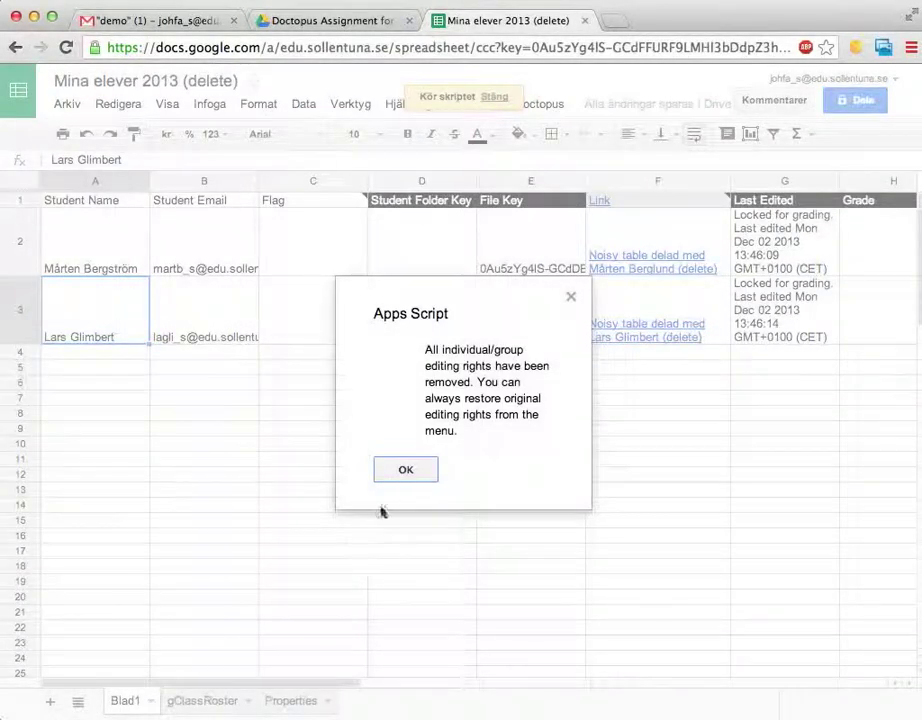
left_click(397, 471)
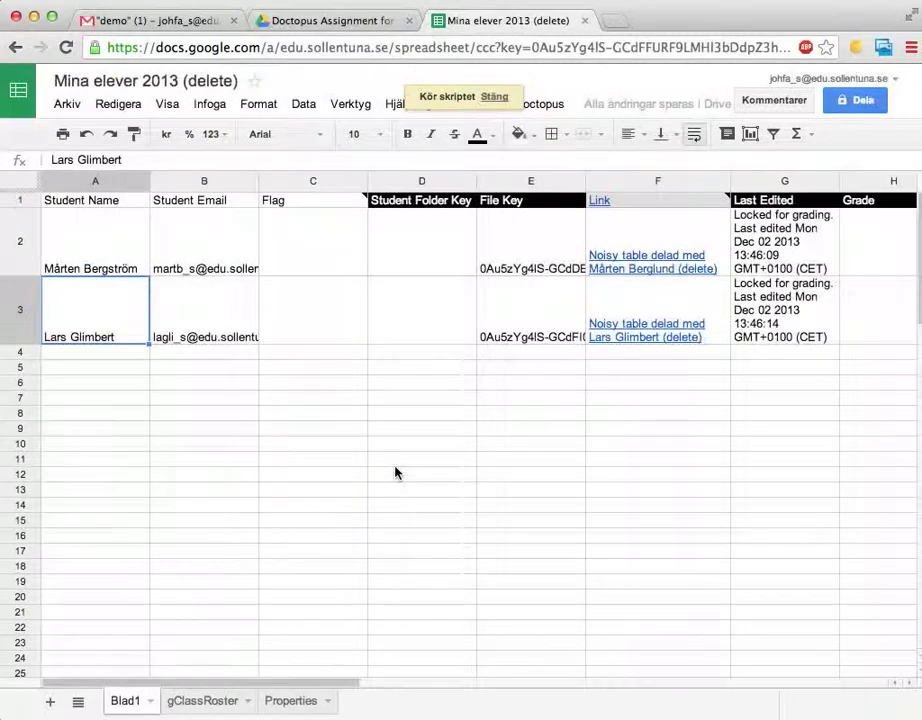
left_click(308, 22)
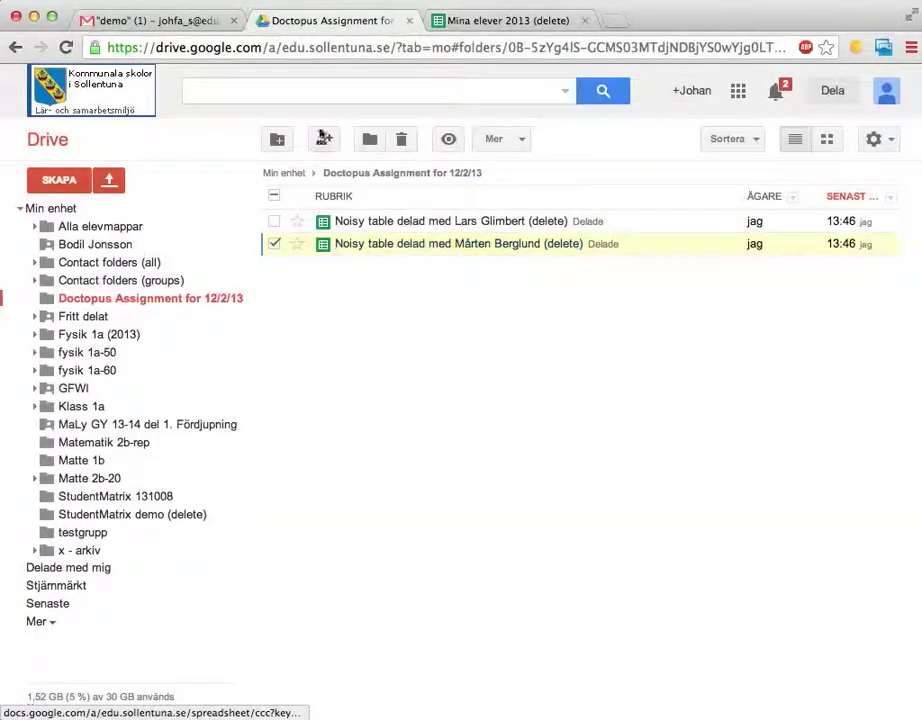
- Verify the first student's copy is view-only in Drive, then return to the roster and select C3
left_click(324, 139)
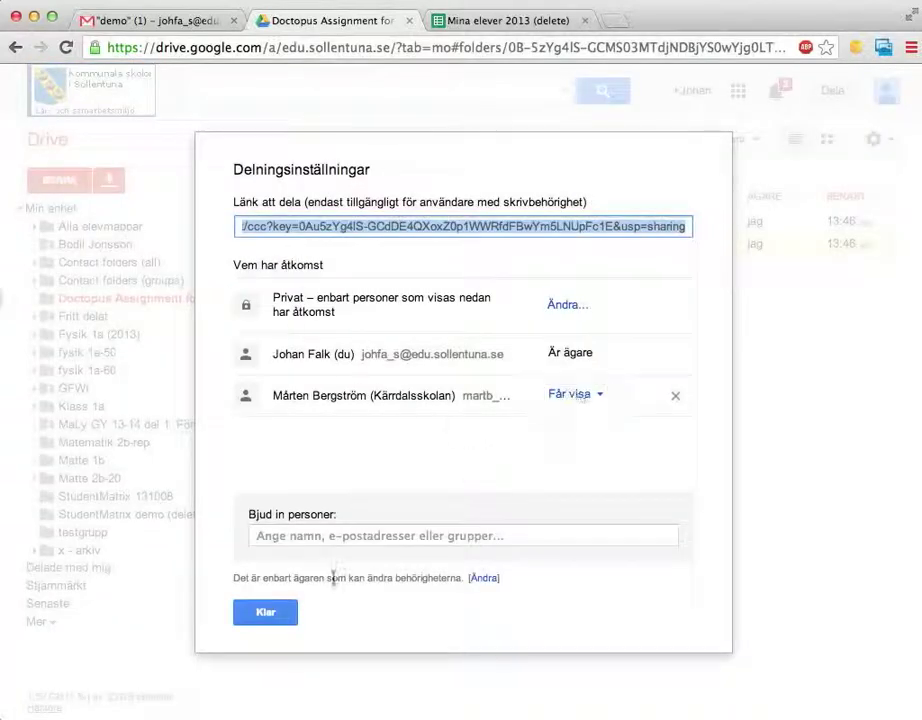
left_click(265, 612)
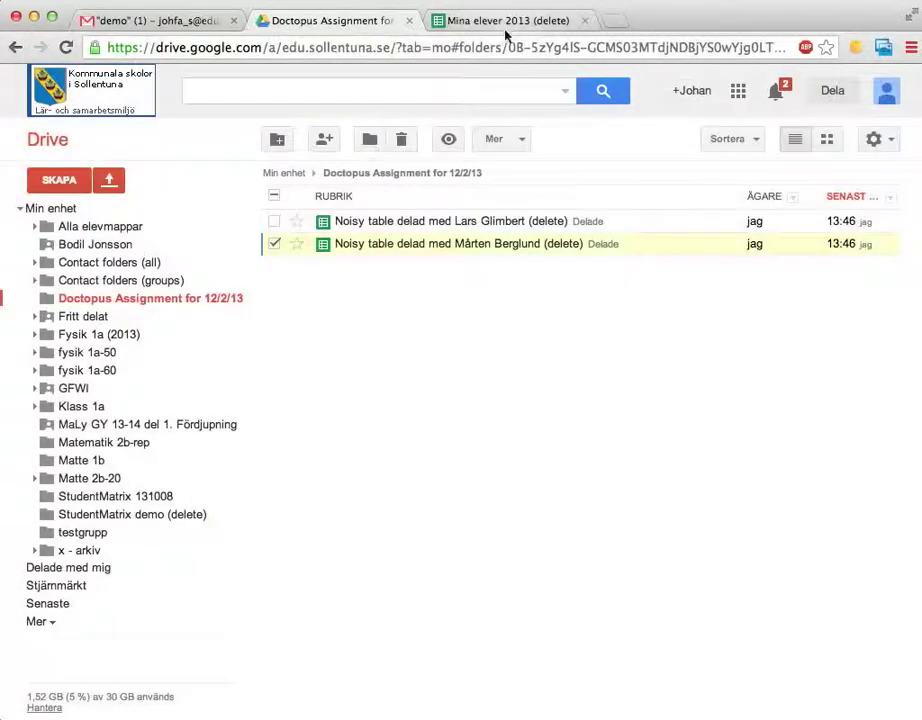
left_click(348, 20)
left_click(331, 309)
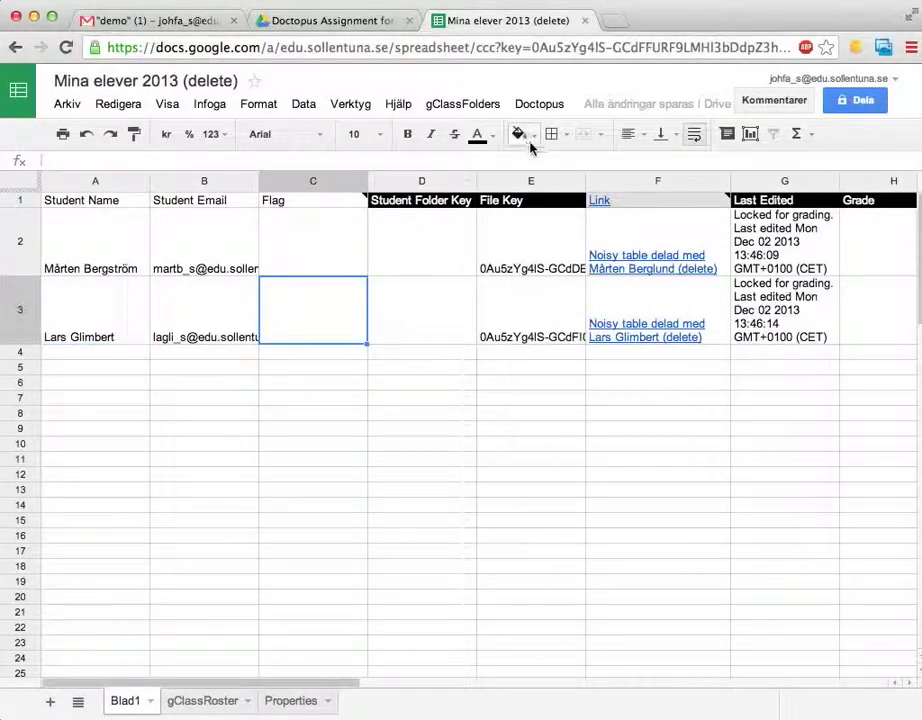
- Unembargo the copies for revision to restore student editing rights, and dismiss the confirmation
left_click(540, 106)
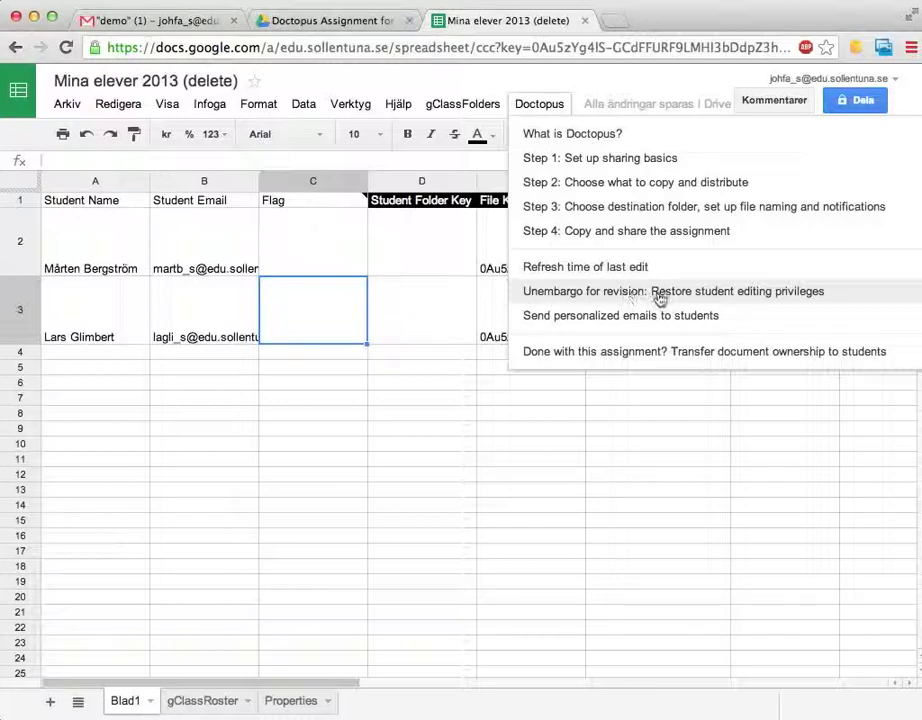
left_click(766, 293)
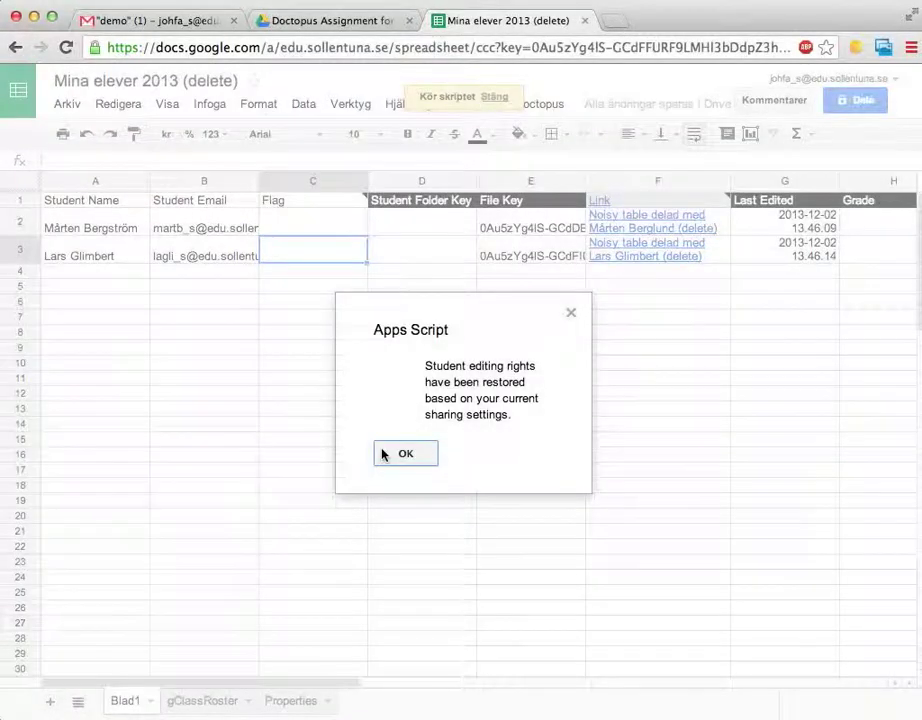
left_click(386, 452)
scroll(531, 405, "right", 4)
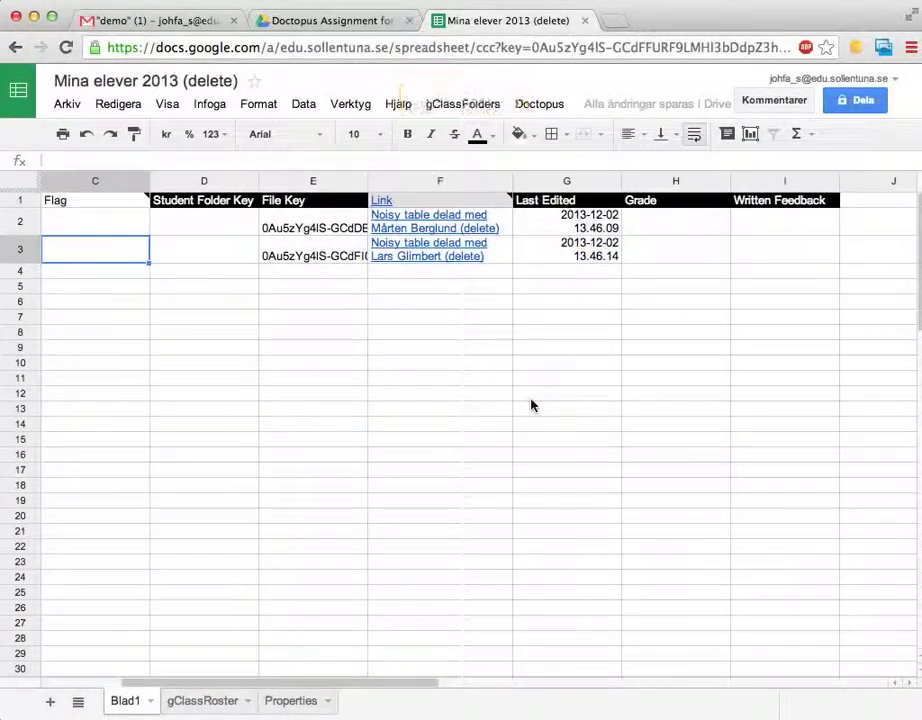
scroll(531, 405, "left", 4)
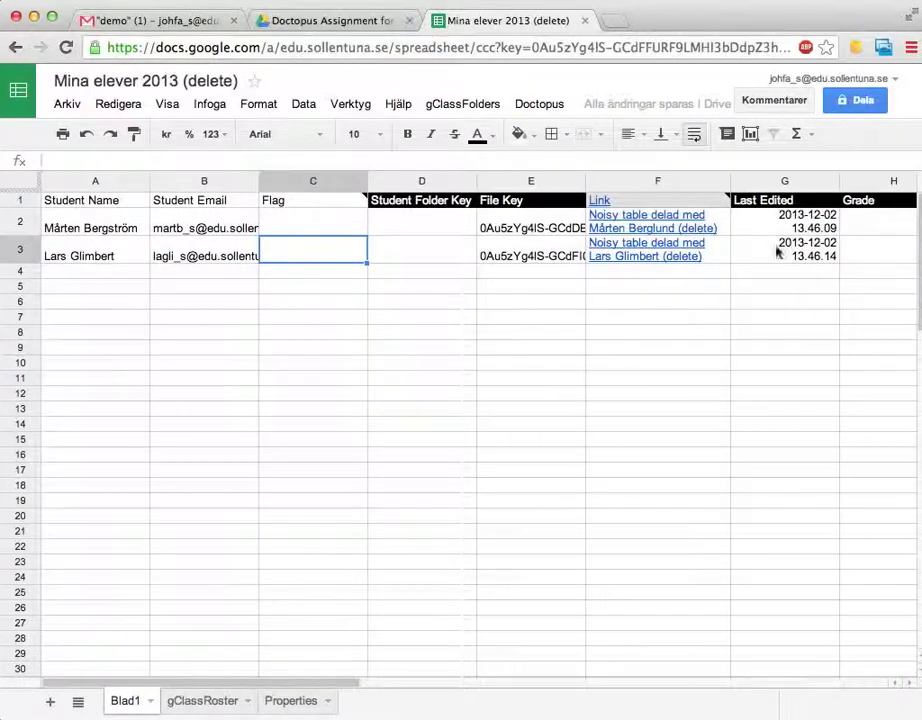
left_click_drag(782, 226, 782, 260)
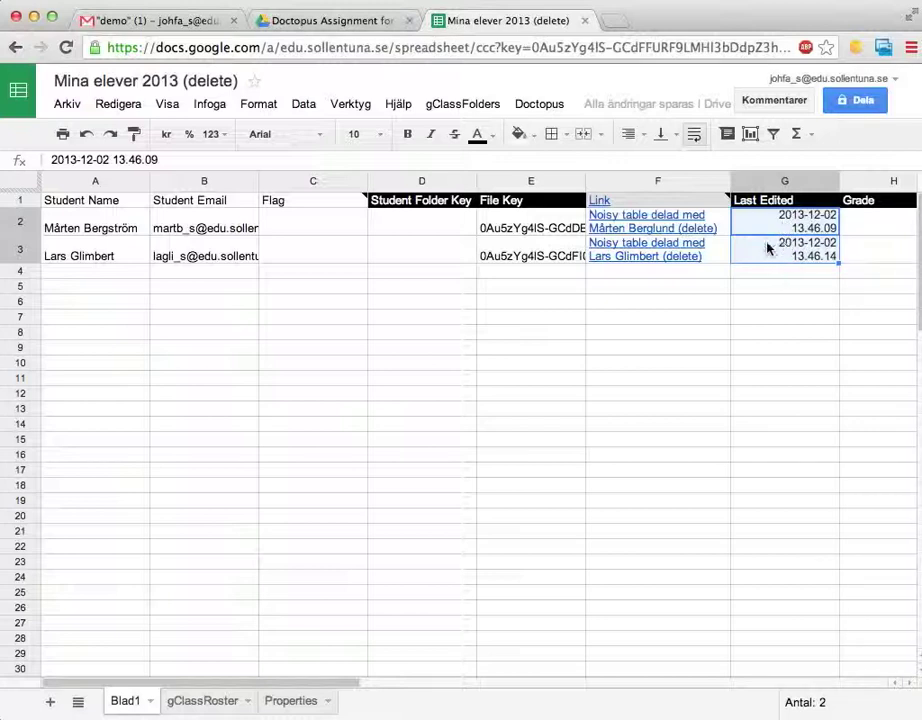
left_click(546, 106)
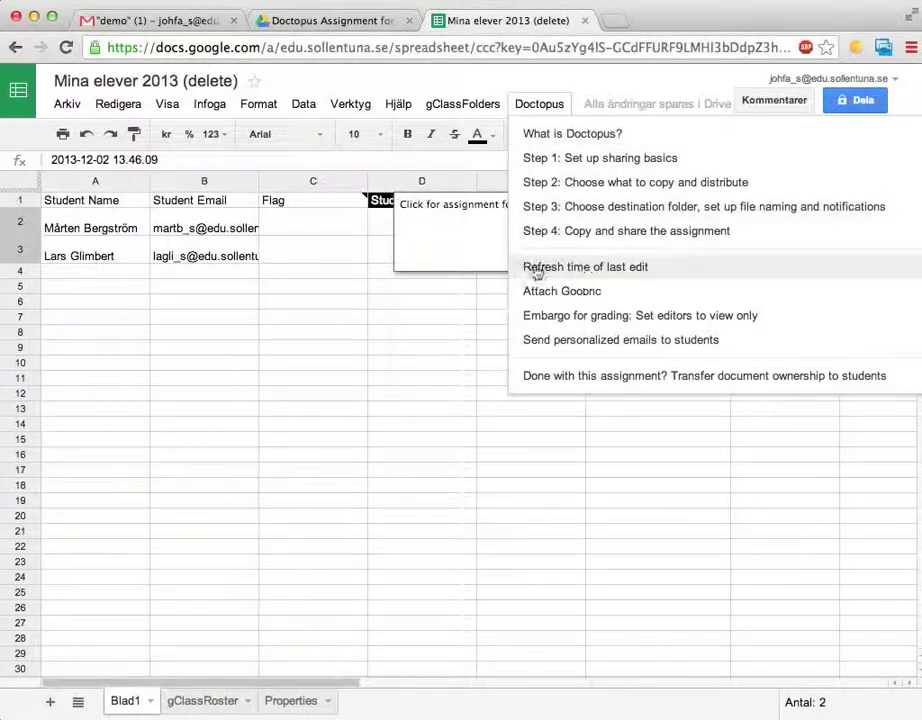
left_click(343, 228)
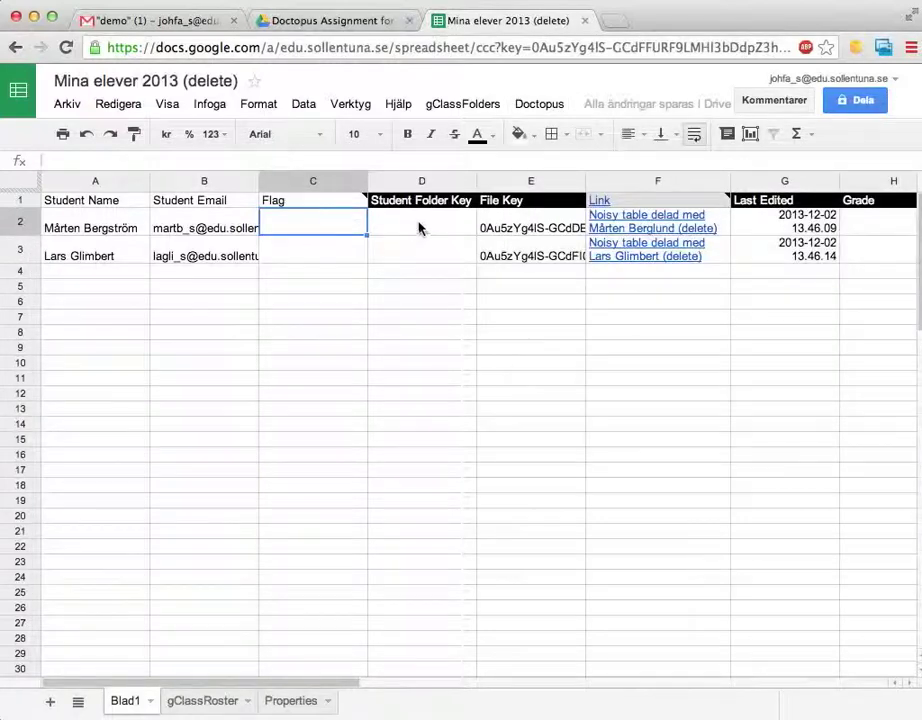
left_click_drag(418, 226, 420, 251)
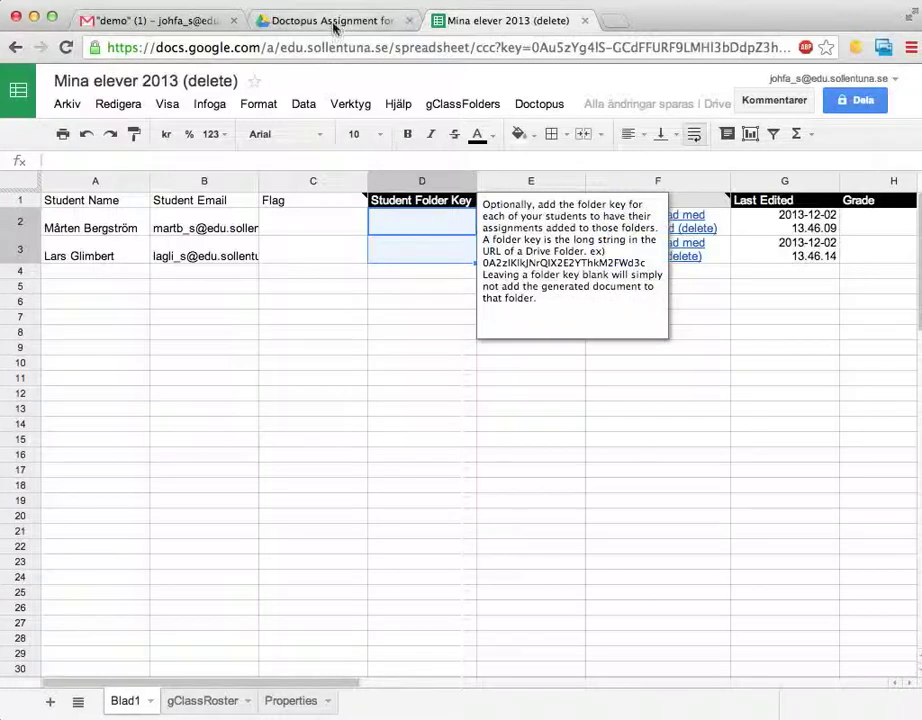
left_click(320, 20)
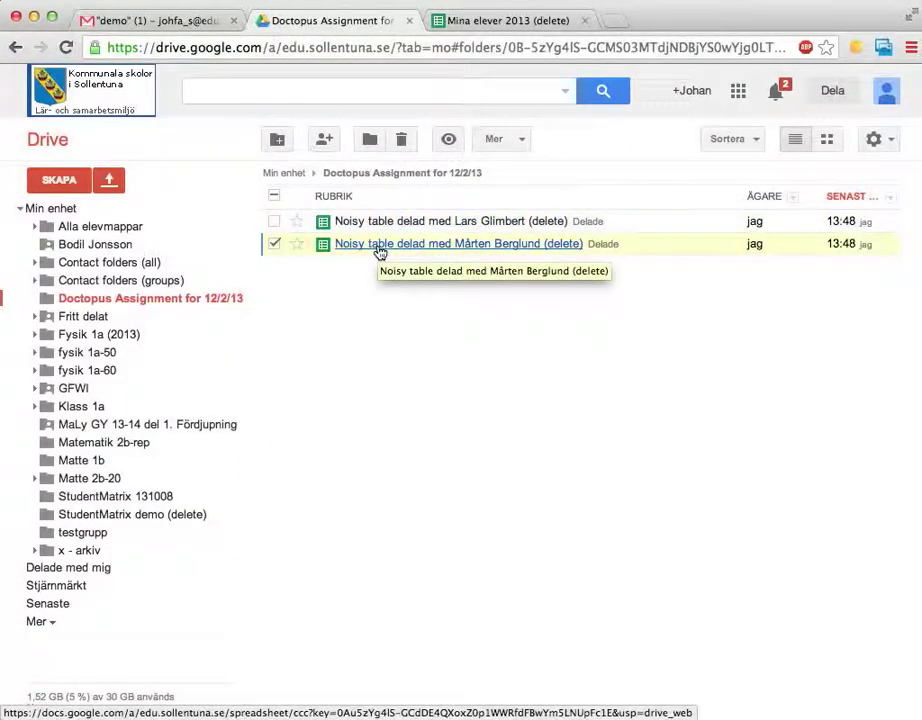
left_click(35, 406)
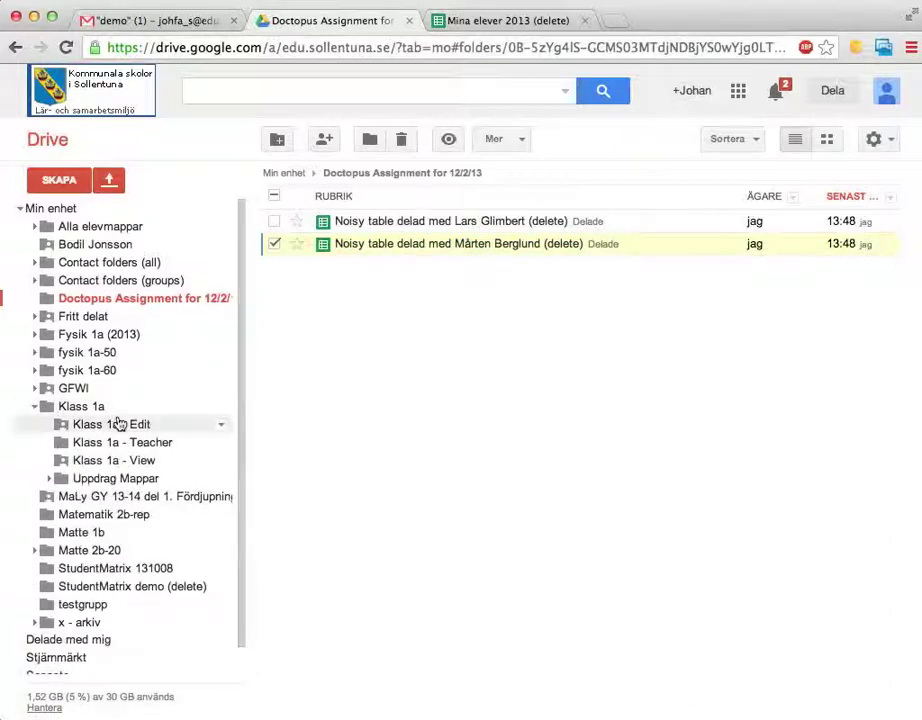
left_click(473, 31)
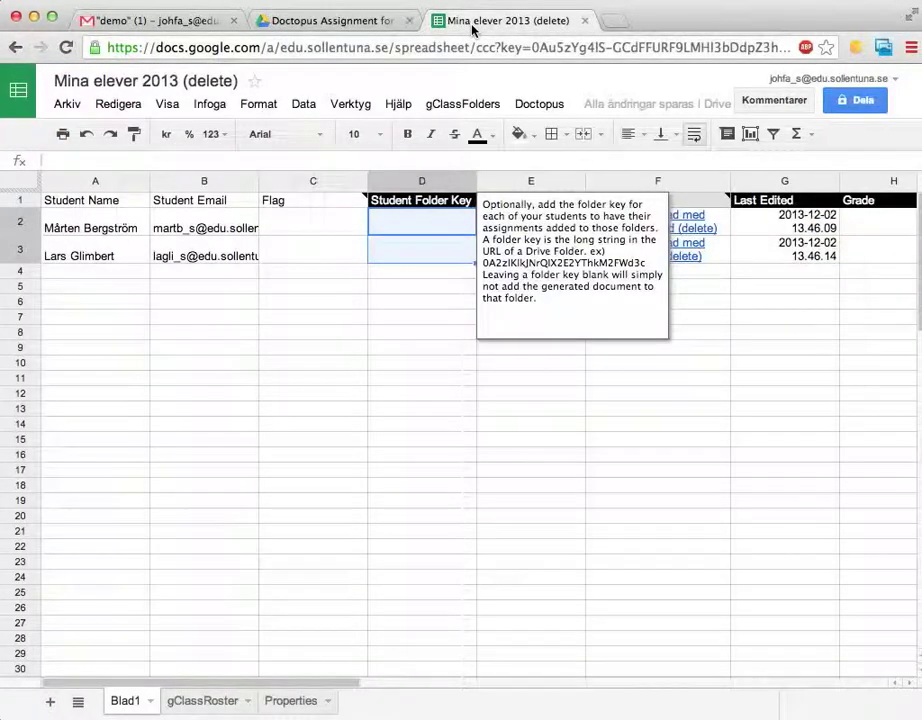